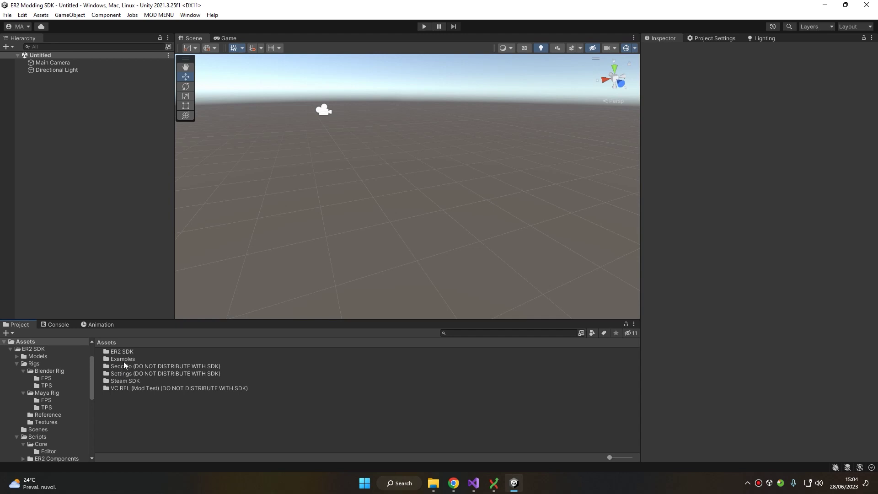
Step: Open the Examples > Weapons > Parts asset folder and select the SampleGun model
double_click(138, 359)
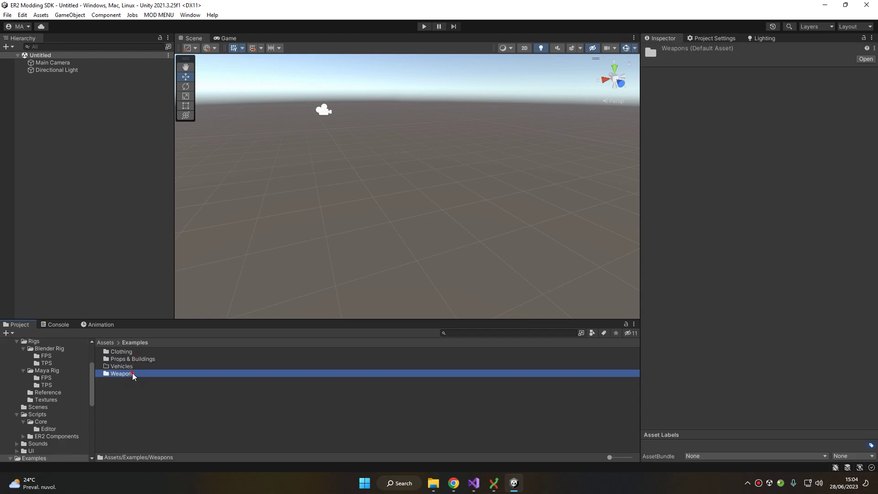
double_click(133, 372)
double_click(123, 366)
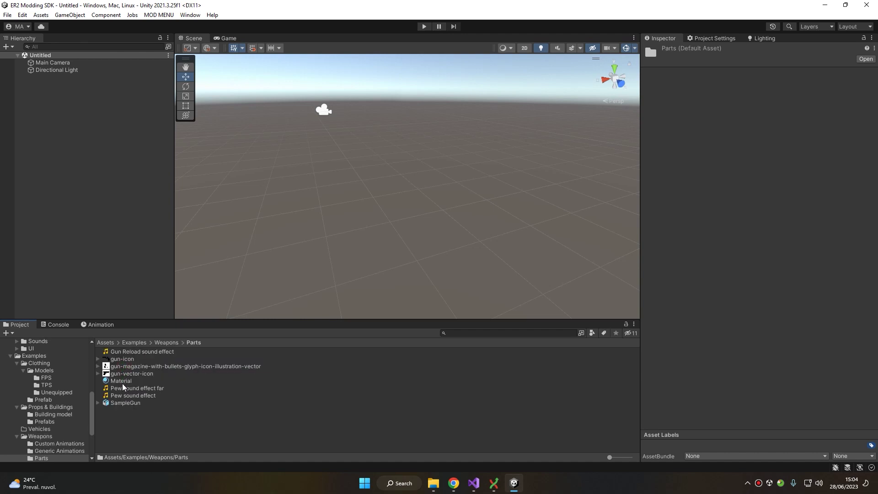
left_click(121, 403)
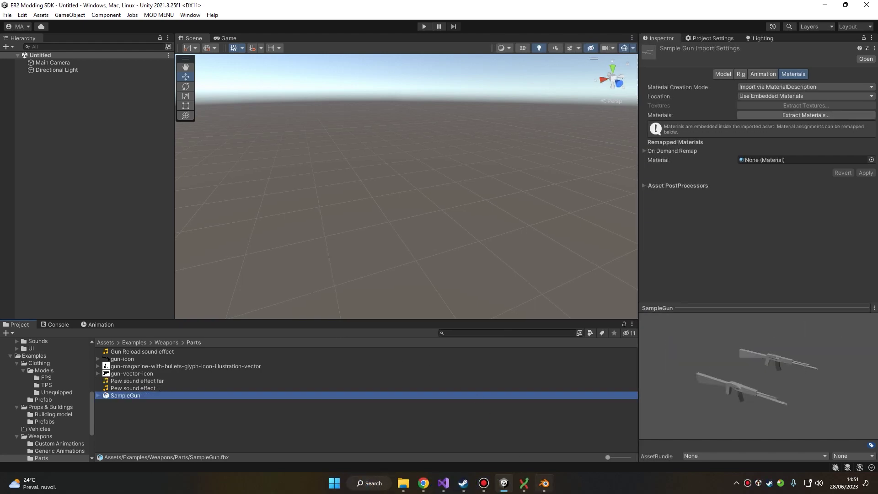
Step: Switch to Blender and import SampleGun.fbx from the Weapons Parts folder
key("alt+Tab")
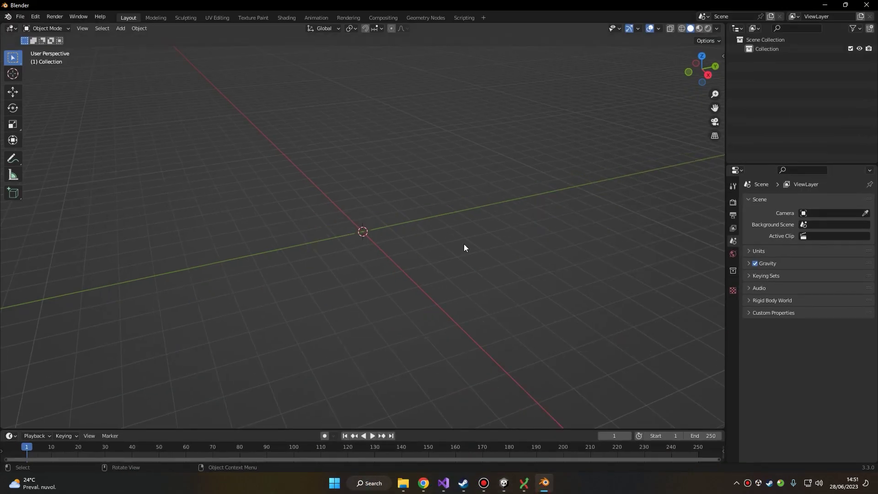
left_click(20, 16)
mouse_move(48, 140)
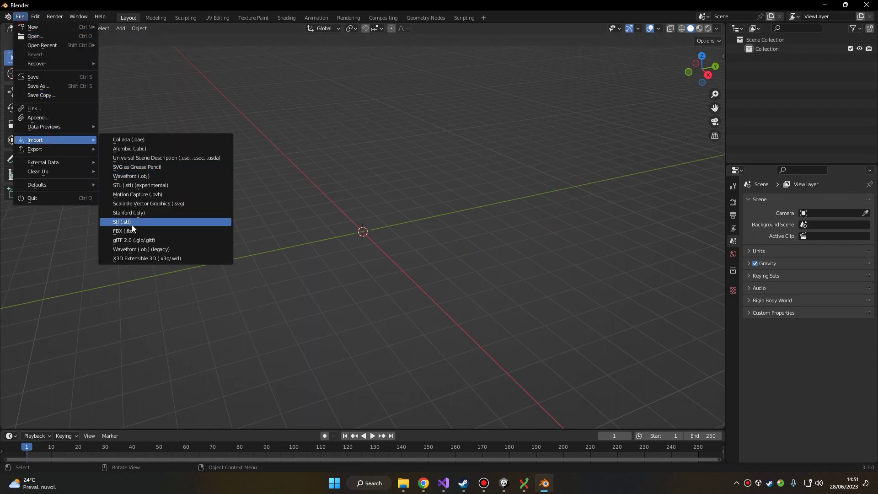
left_click(124, 231)
left_click(191, 343)
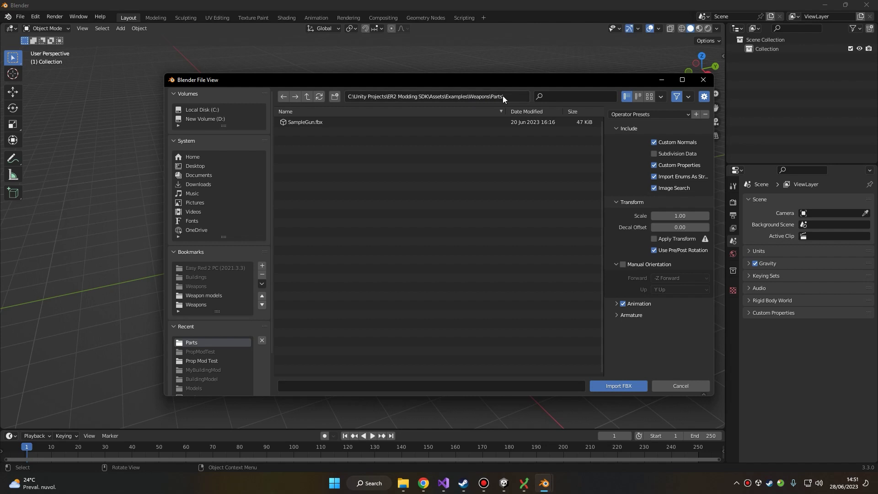
double_click(302, 123)
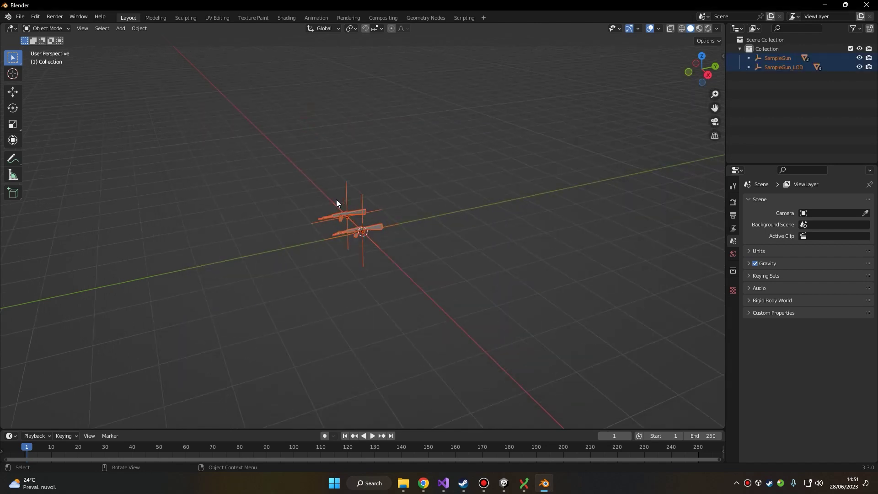
Step: Examine the imported SampleGun and SampleGun_LOD models from several angles and from above, with nothing selected
scroll(320, 205, "up", 8)
middle_click_drag(254, 216, 298, 236)
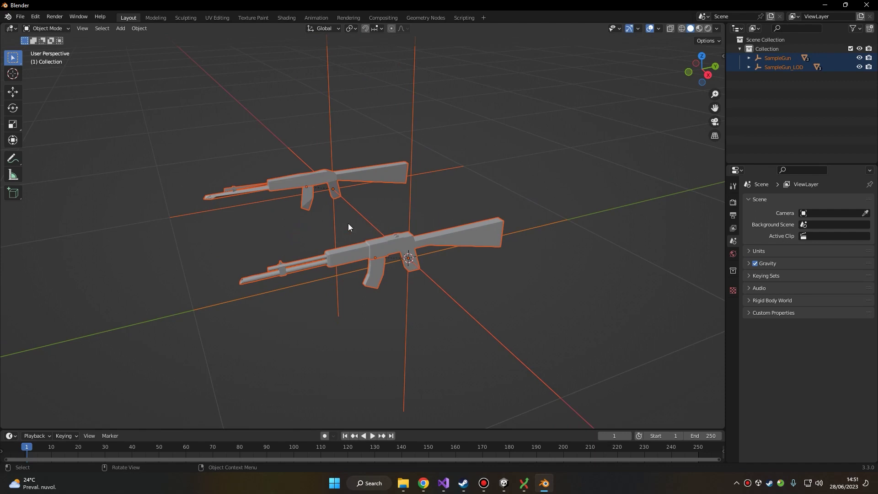
left_click(268, 211)
middle_click_drag(329, 267, 242, 184)
middle_click_drag(210, 220, 507, 233)
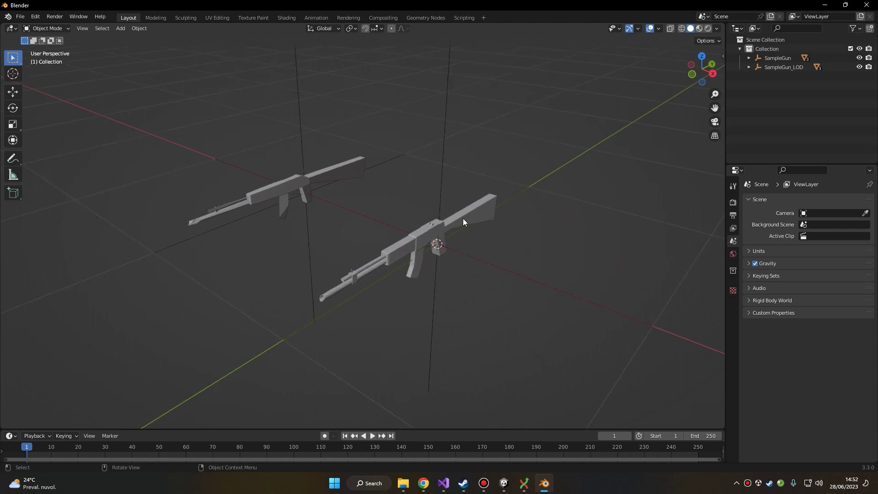
middle_click_drag(463, 218, 625, 112)
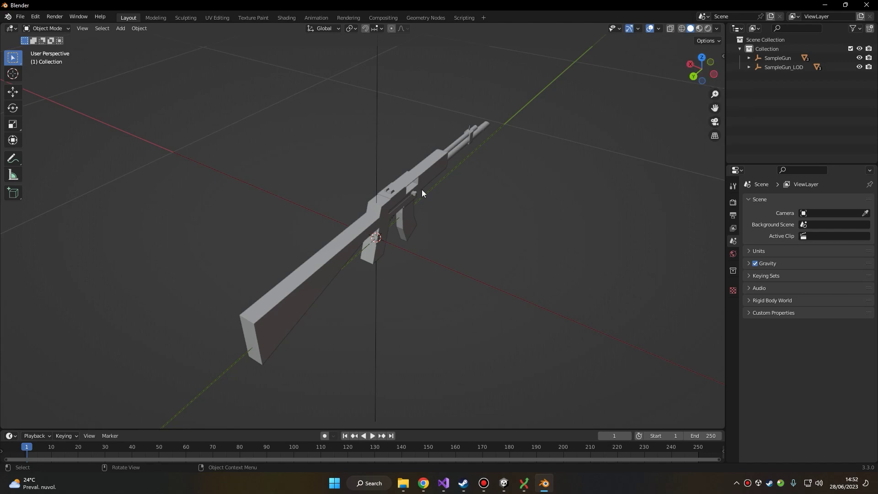
key("KP_7")
scroll(423, 189, "down", 4)
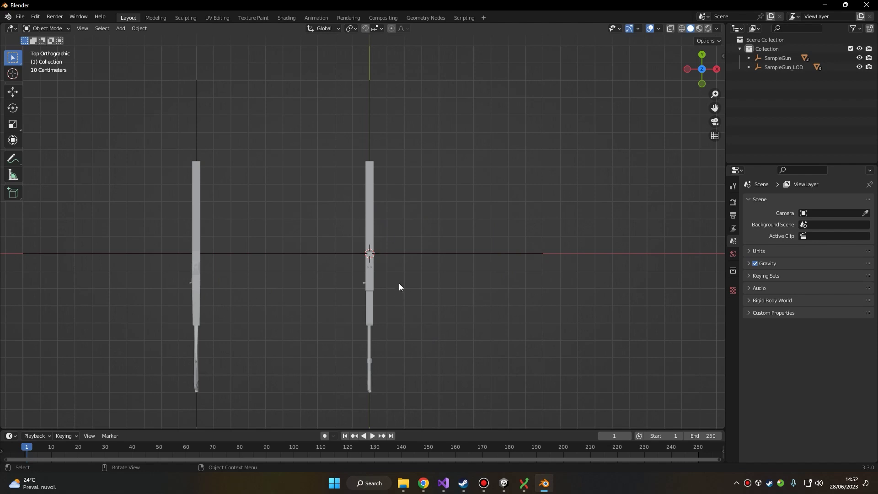
middle_click_drag(400, 287, 293, 216)
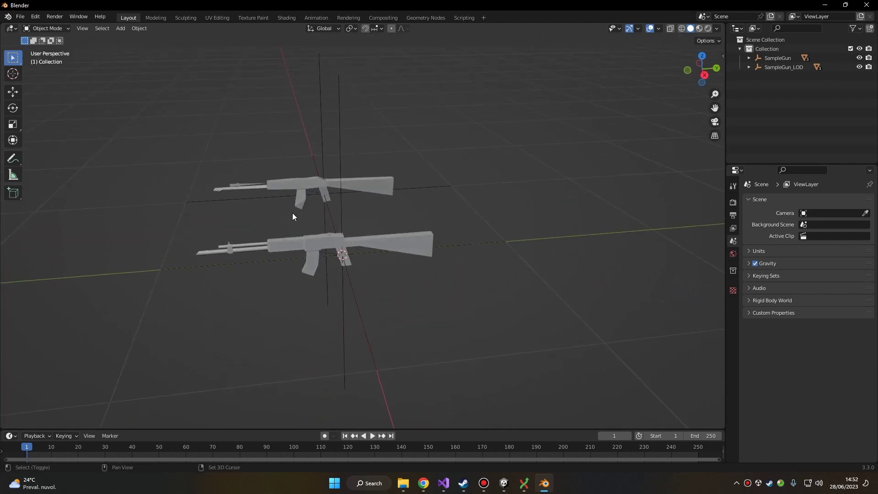
Step: Inspect the full-detail gun's grip and receiver up close, checking where its origin sits
scroll(320, 227, "up", 4)
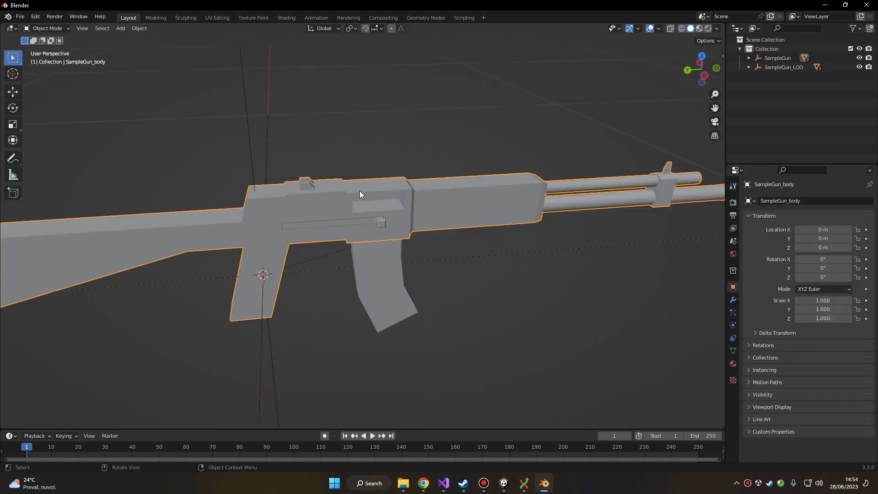
middle_click_drag(359, 190, 300, 174)
scroll(355, 177, "up", 5)
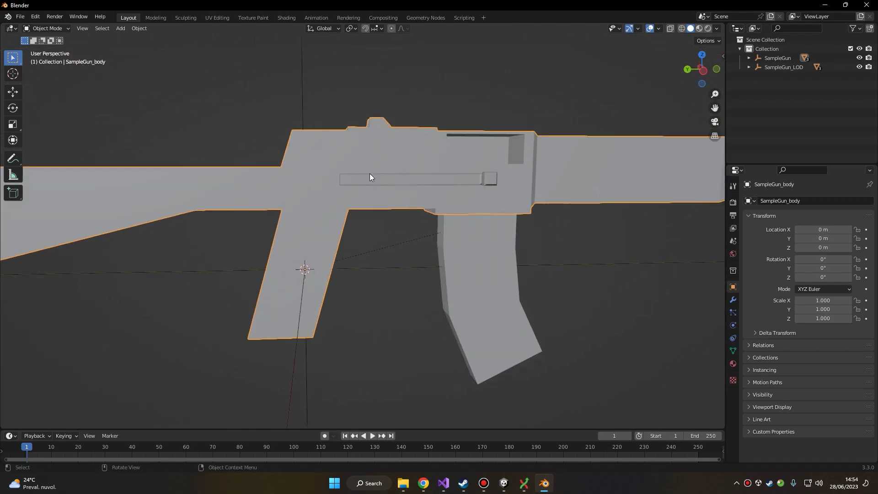
middle_click_drag(395, 208, 345, 200)
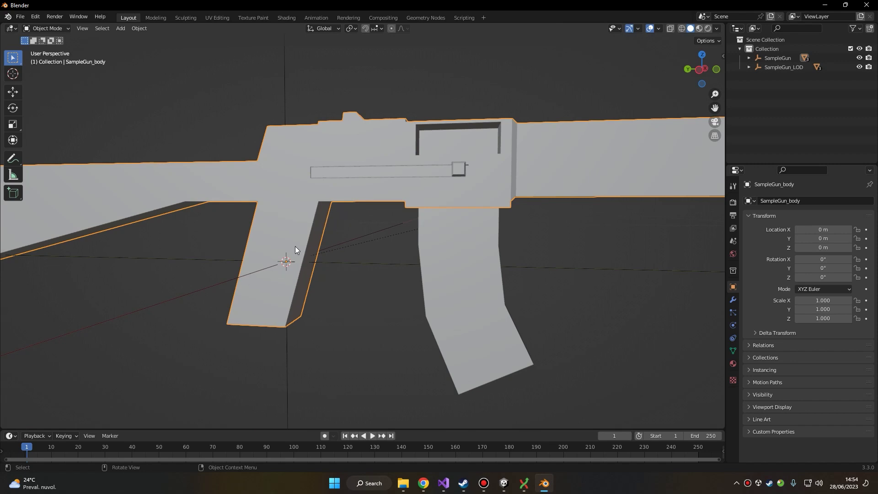
middle_click_drag(300, 249, 297, 264)
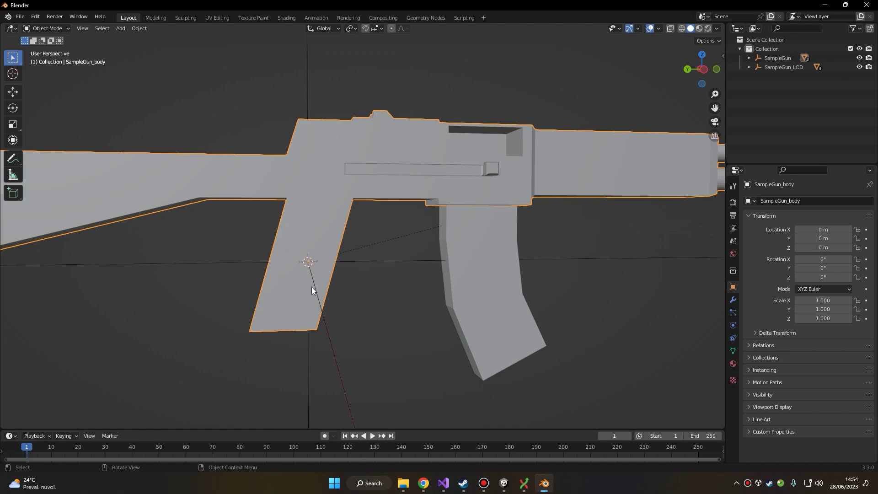
scroll(340, 254, "down", 3)
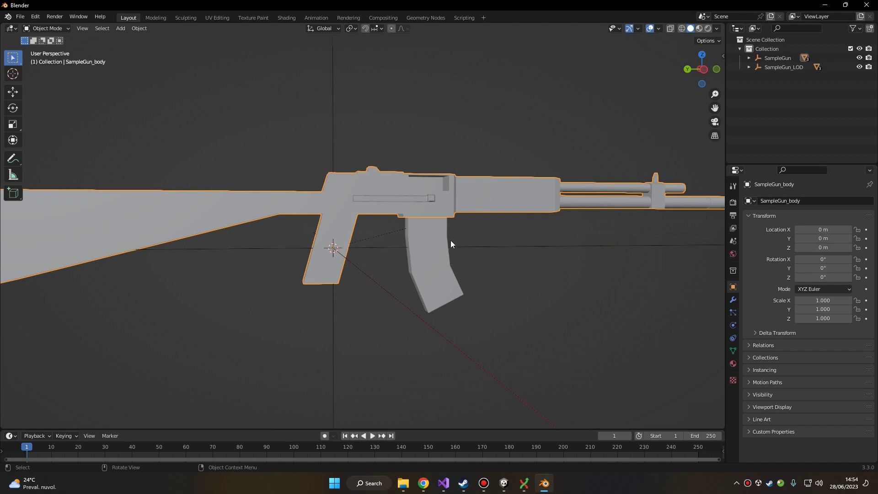
Step: Select the full-detail gun's body, spin and magazine objects individually to inspect how the parts are separated
left_click(421, 229)
middle_click_drag(422, 227, 383, 232)
left_click(353, 212)
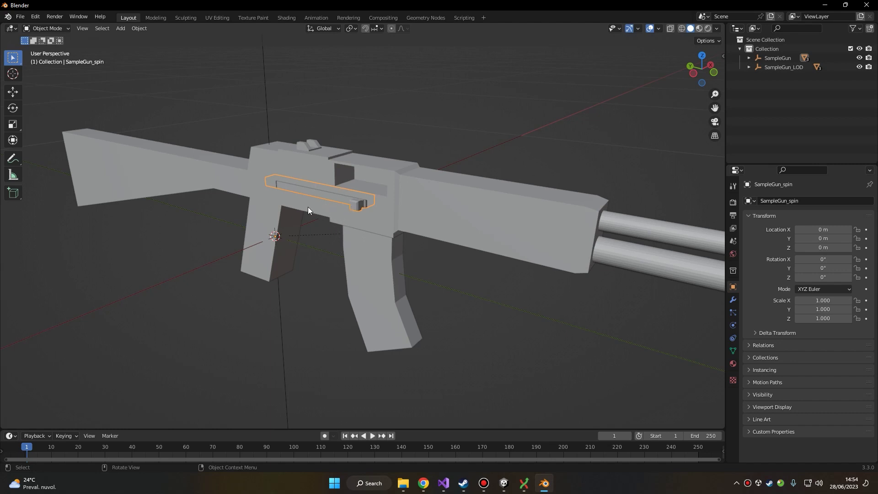
left_click(225, 184)
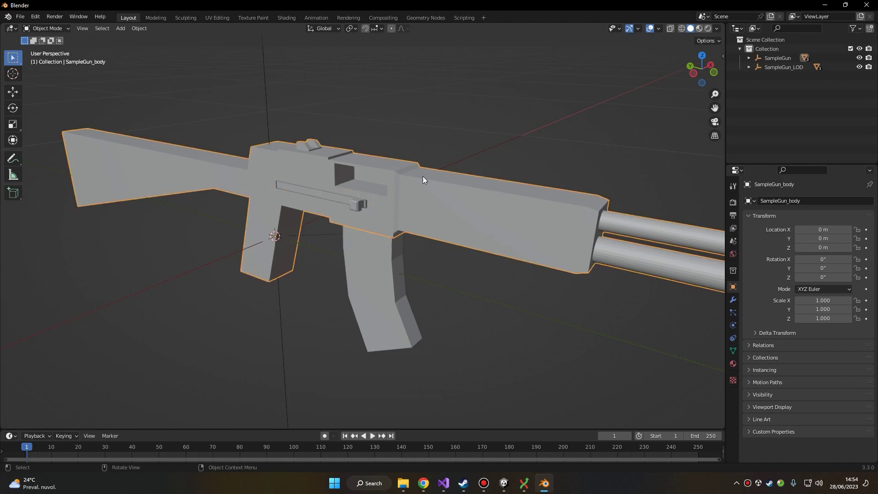
left_click(357, 203)
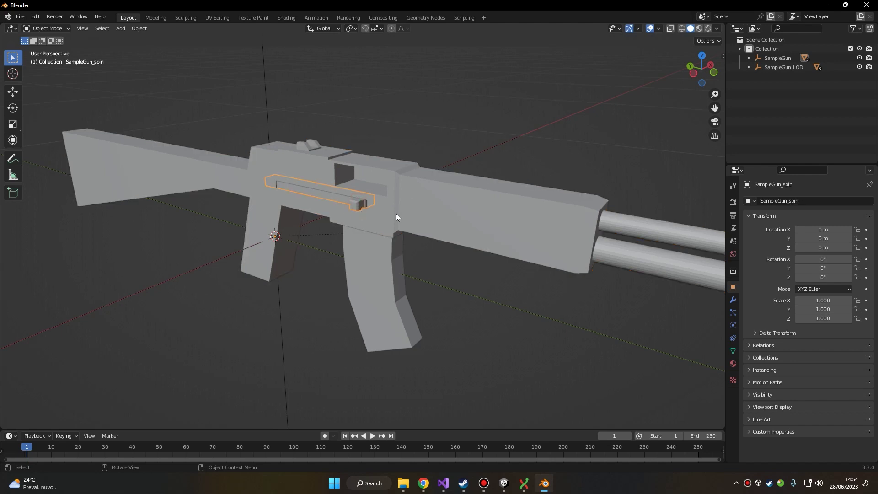
left_click(395, 255)
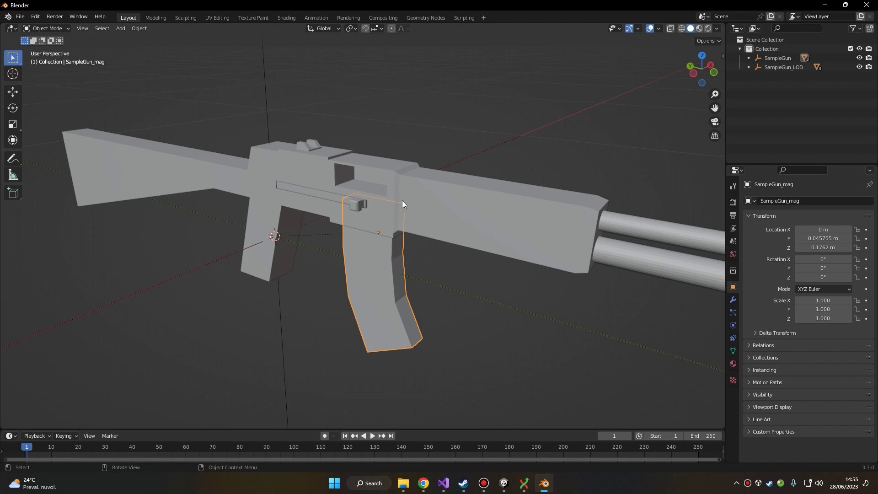
Step: Examine the low-detail SampleGun_LOD model from both sides and compare it with the full-detail gun
scroll(292, 248, "down", 6)
middle_click_drag(292, 248, 294, 281)
scroll(397, 248, "up", 5)
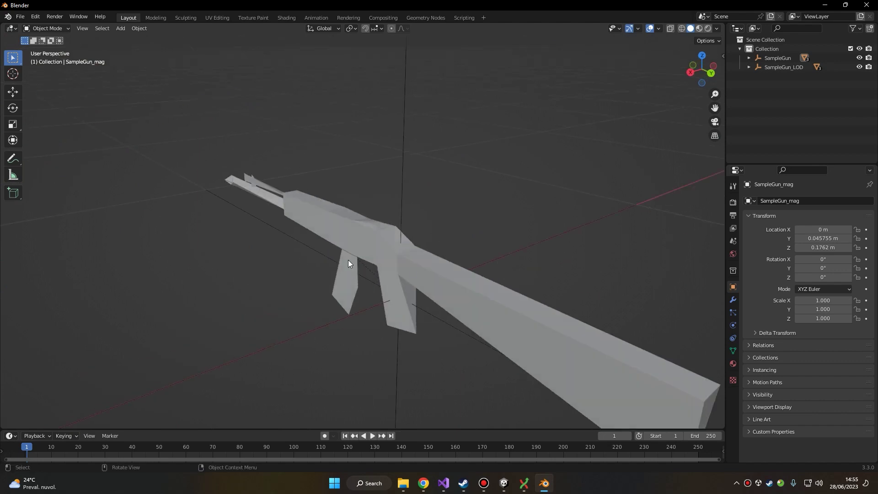
middle_click_drag(348, 260, 412, 210)
middle_click_drag(473, 216, 454, 210)
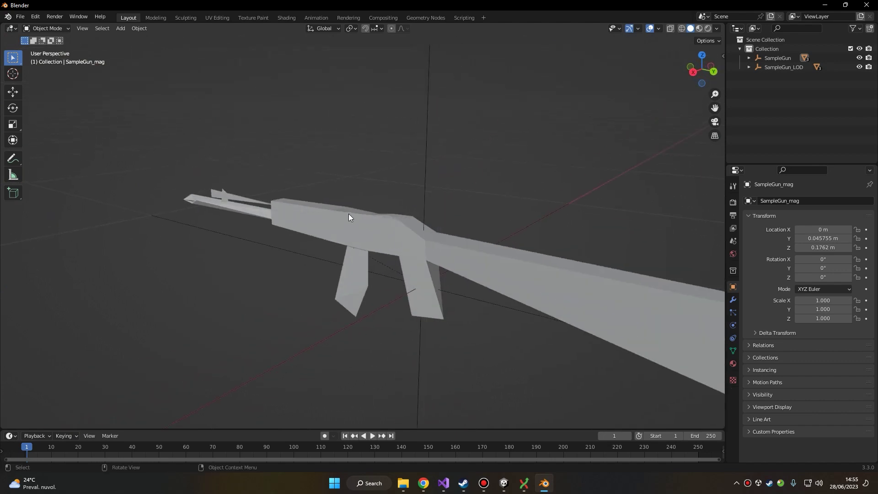
middle_click_drag(349, 213, 400, 241)
scroll(408, 253, "down", 8)
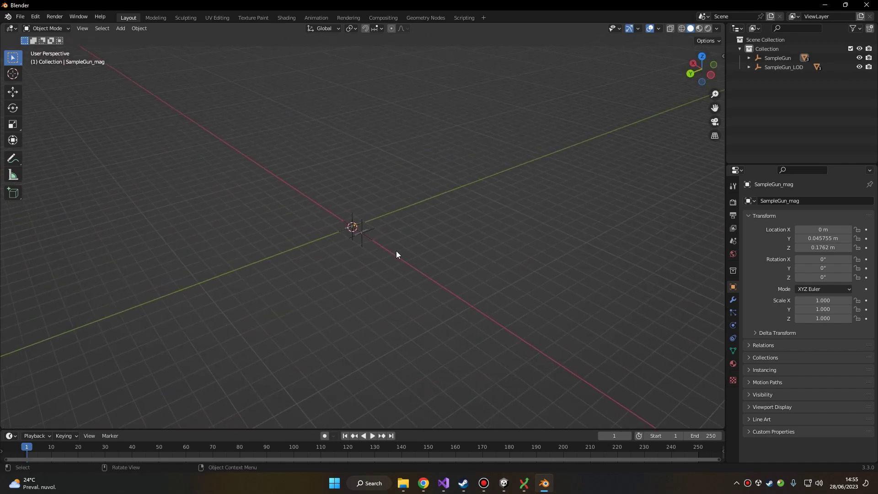
scroll(361, 231, "up", 10)
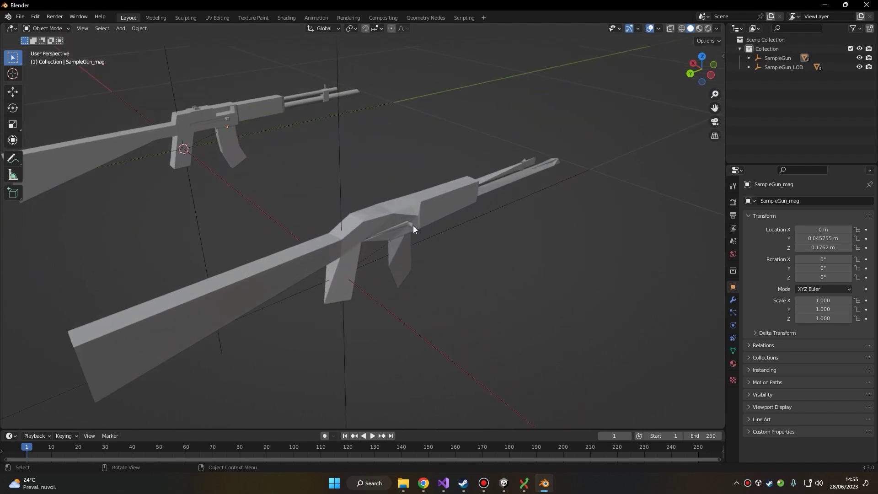
middle_click_drag(230, 194, 486, 329, "shift")
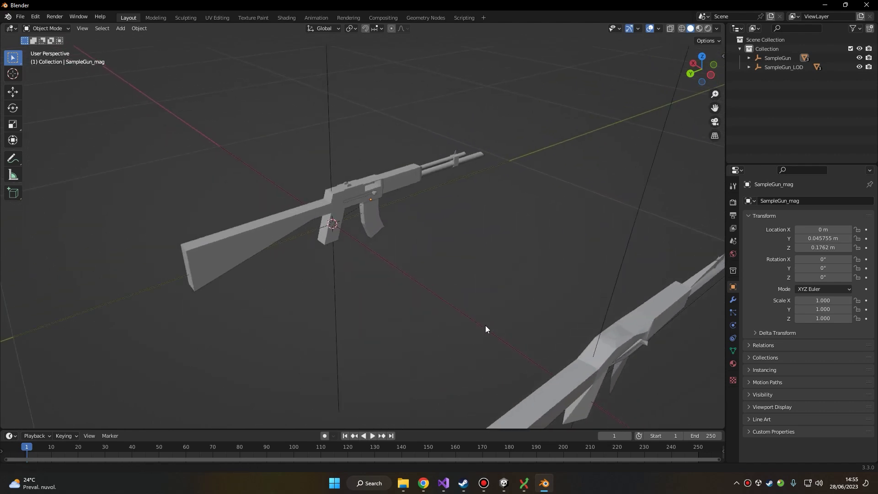
Step: Inspect the meshes of the full-detail gun body and the LOD gun body in Edit Mode, returning to Object Mode
left_click(373, 209)
key("Tab")
key("Tab")
scroll(441, 214, "down", 3)
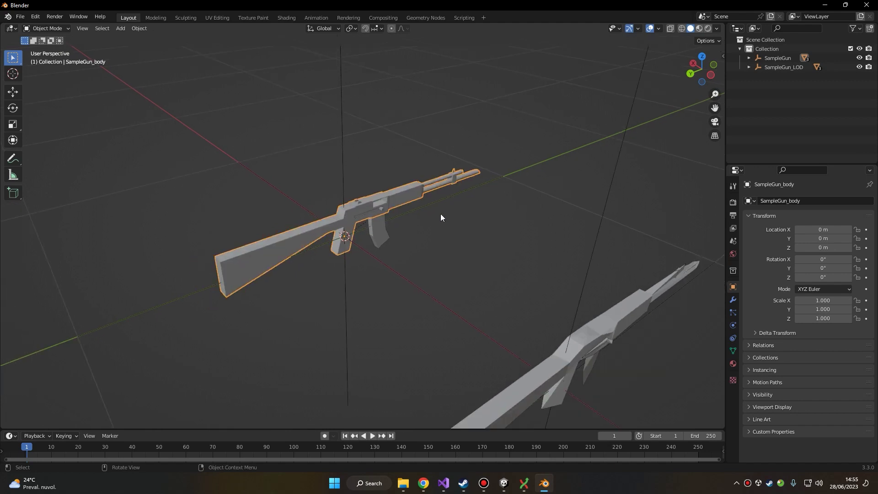
middle_click_drag(441, 214, 342, 205, "shift")
left_click(400, 252)
middle_click_drag(399, 252, 368, 239, "shift")
key("Tab")
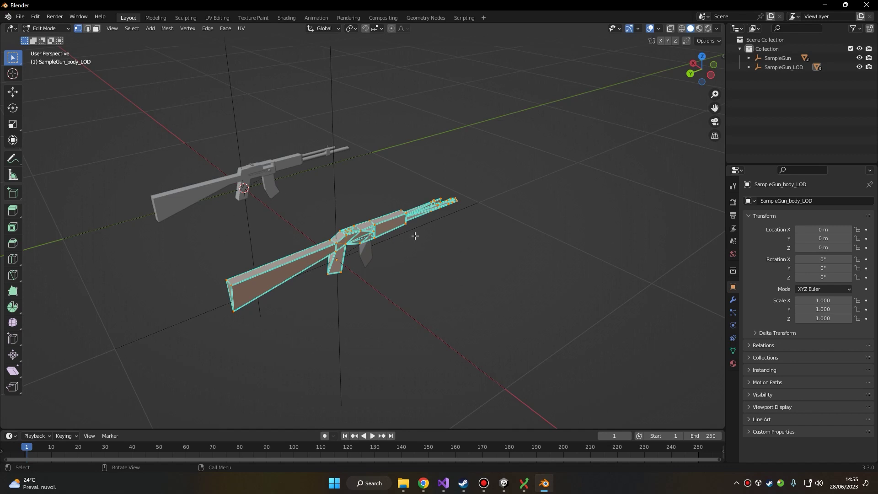
key("Tab")
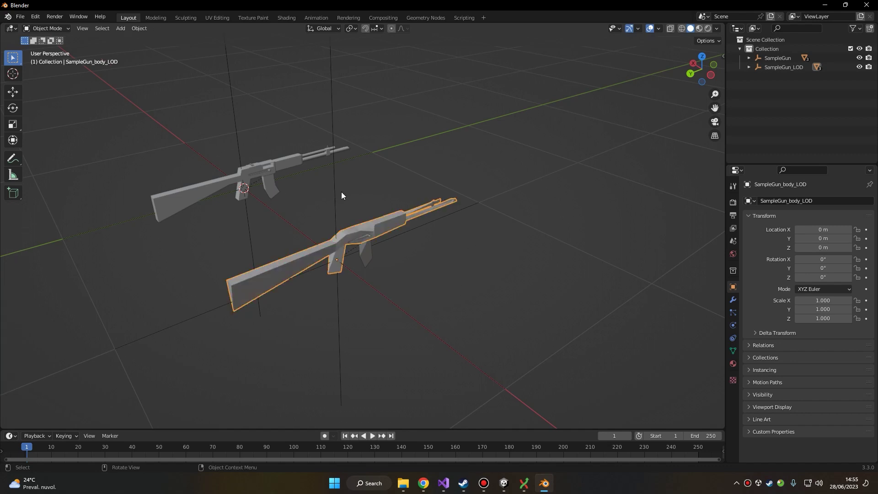
Step: Duplicate the full-detail gun's body, magazine and spin parts and move the copies to -2 m along X
left_click(334, 148)
middle_click_drag(334, 148, 372, 230)
left_click(353, 208, "shift")
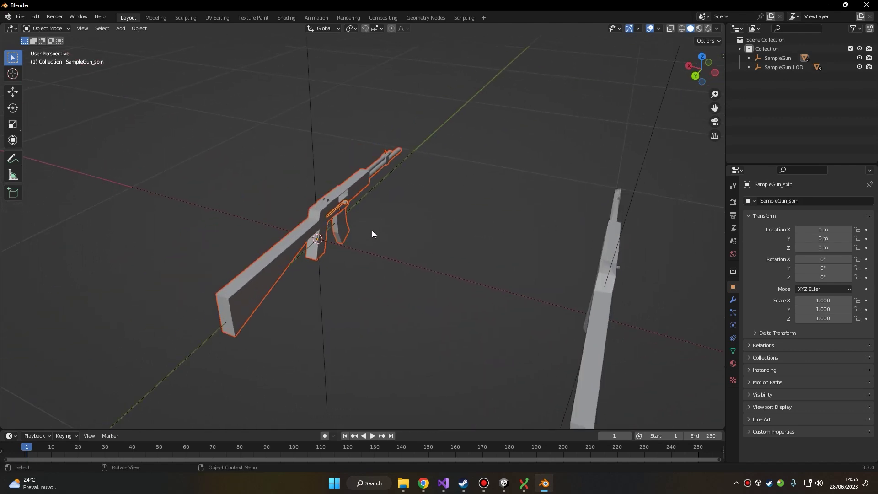
key("shift+d")
right_click(333, 239)
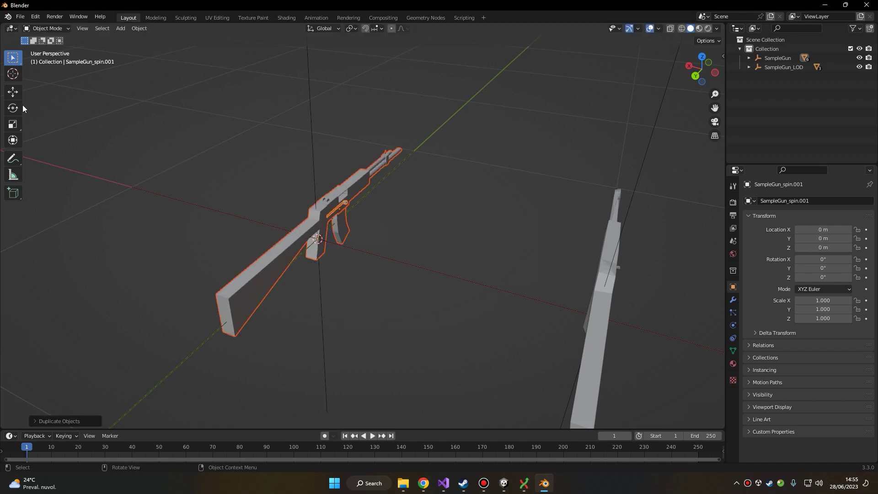
left_click(13, 91)
left_click_drag(298, 227, 553, 289)
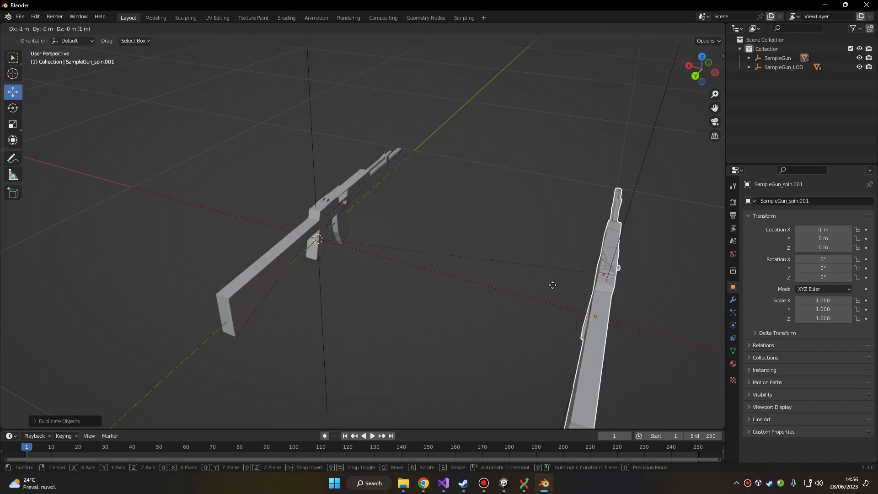
middle_click_drag(553, 288, 299, 210)
left_click_drag(299, 211, 408, 244)
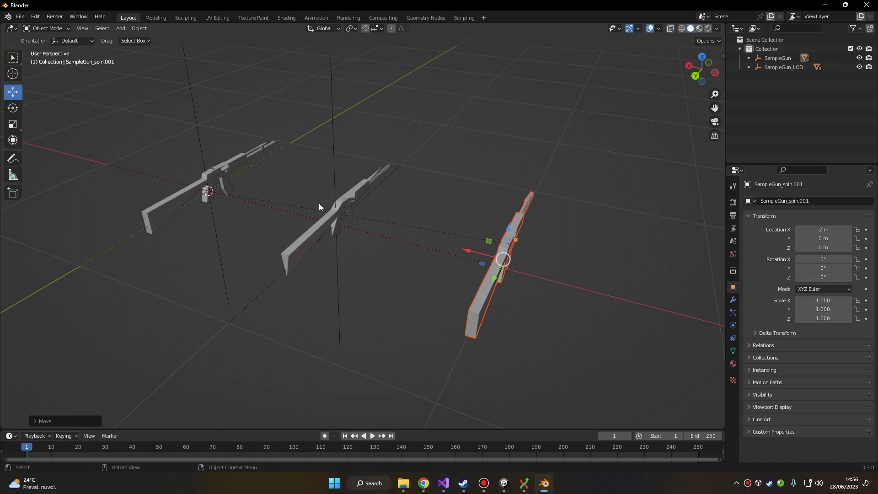
Step: Try a Decimate modifier with a ratio of 0.0884 on the copied gun body and remove the modifier again
key("KP_Decimal")
middle_click_drag(349, 182, 352, 214)
scroll(458, 216, "up", 5)
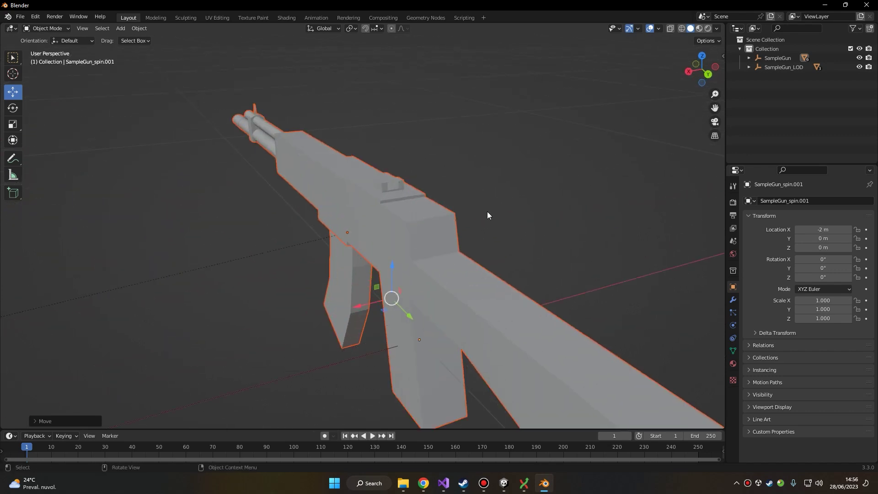
left_click(526, 320)
left_click(734, 351)
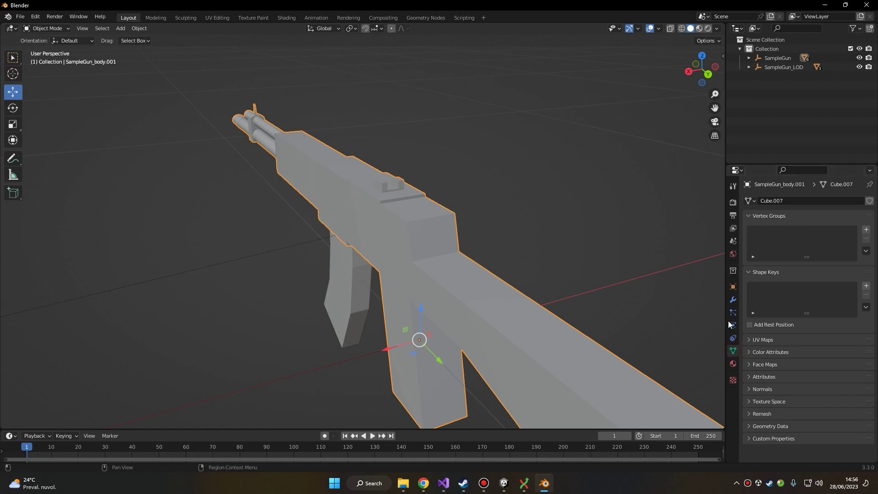
left_click(734, 300)
left_click(781, 200)
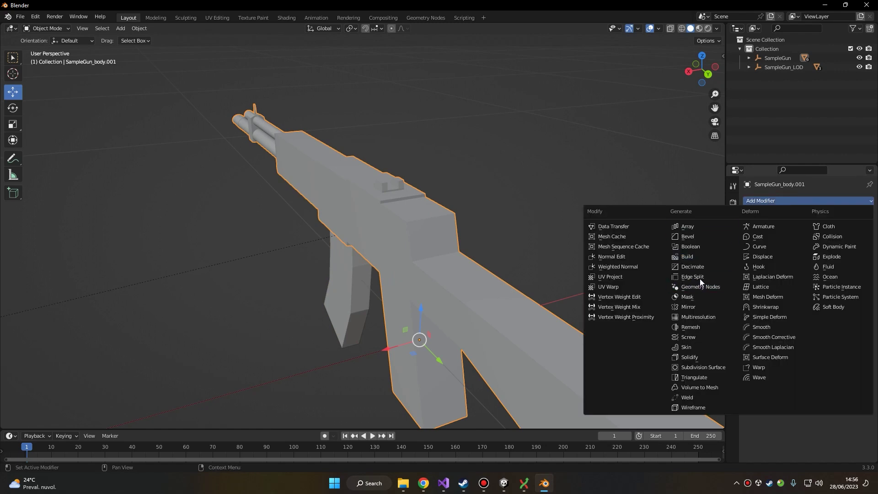
left_click(692, 267)
left_click_drag(837, 241, 801, 241)
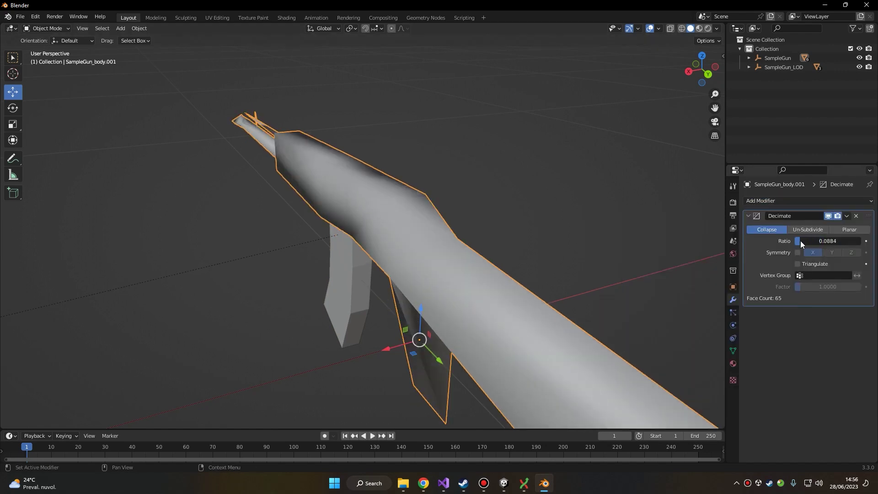
middle_click_drag(663, 256, 362, 225)
left_click(857, 216)
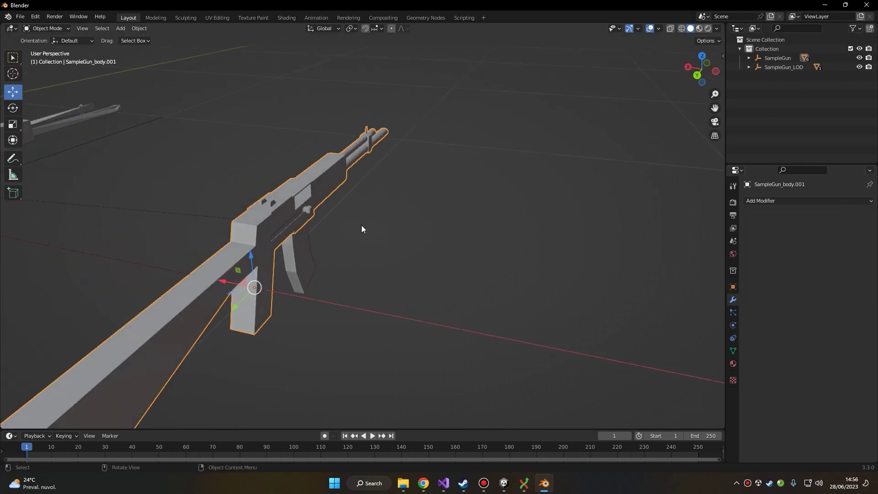
Step: Delete the duplicated gun parts SampleGun_body.001, SampleGun_mag.001 and SampleGun_spin.001
left_click(749, 58)
left_click(794, 94, "ctrl")
left_click(795, 111, "ctrl")
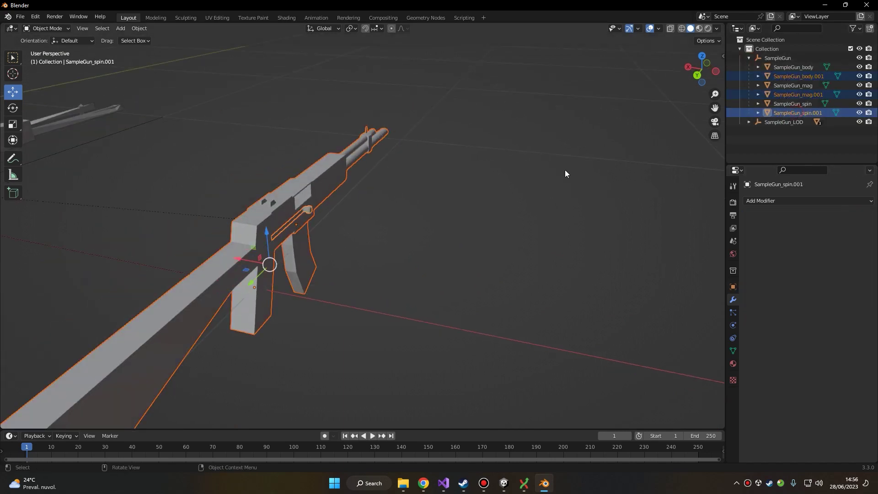
key("Delete")
Step: Apply rotation and scale to all objects of both the full-detail and LOD guns
middle_click_drag(405, 205, 500, 251)
middle_click_drag(436, 249, 399, 248)
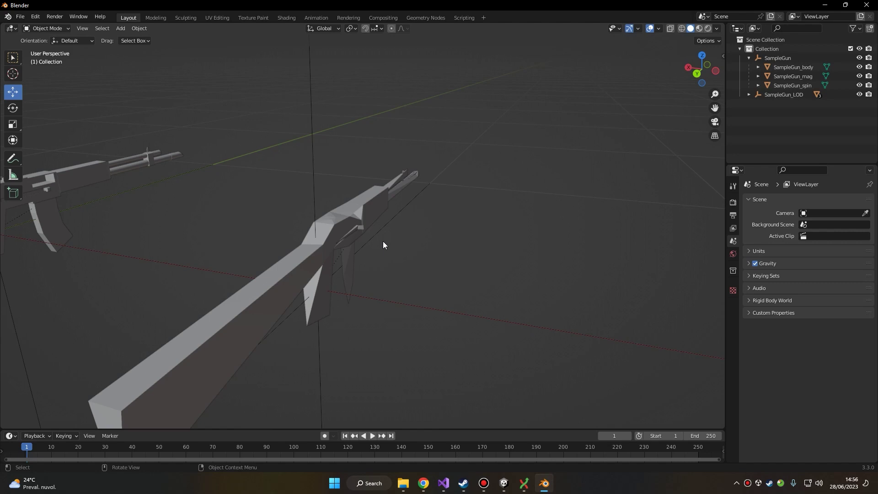
scroll(305, 194, "down", 5)
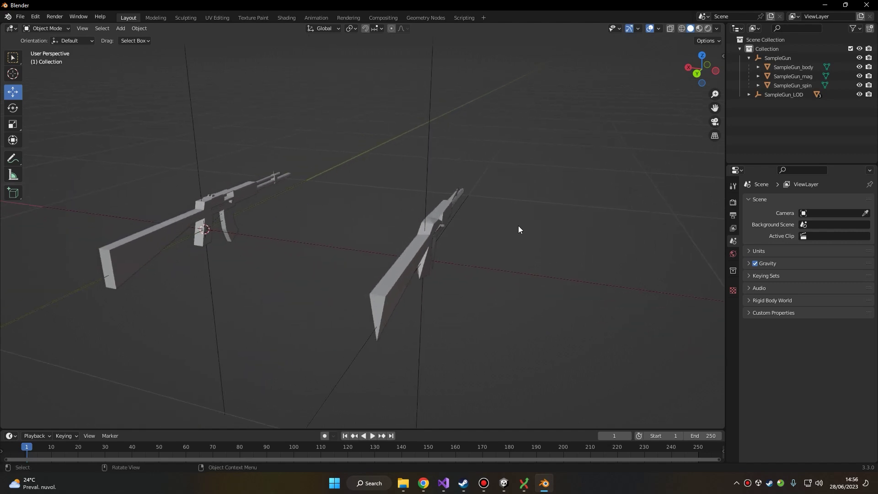
middle_click_drag(230, 140, 463, 167)
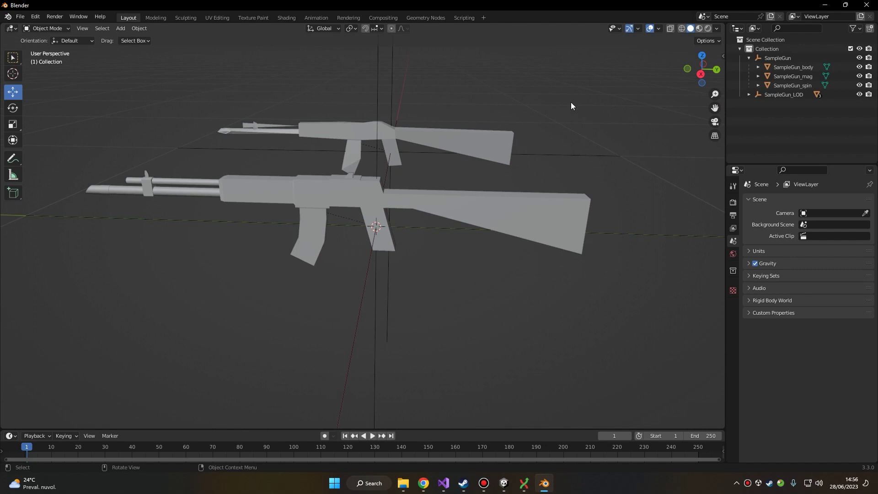
middle_click_drag(571, 106, 423, 138)
key("a")
key("ctrl+a")
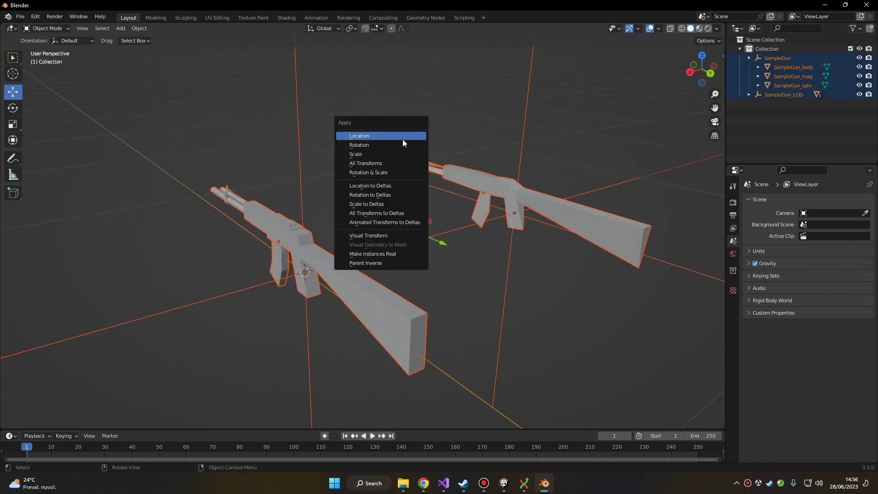
left_click(396, 173)
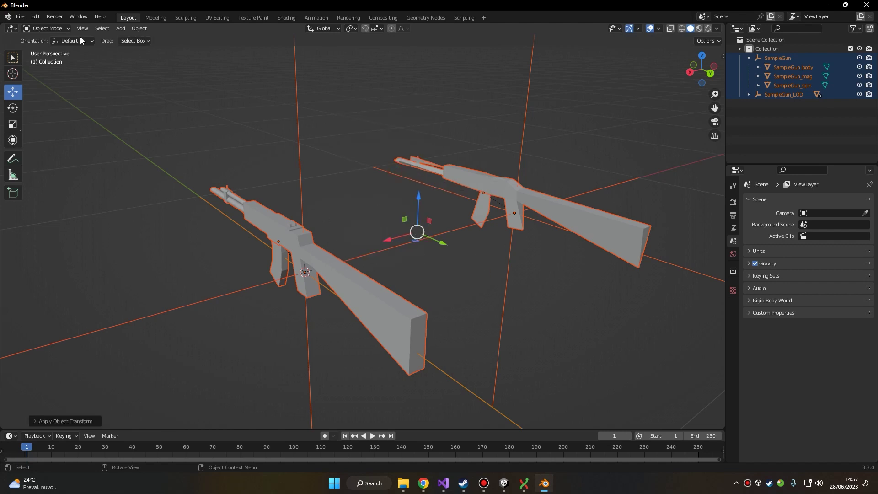
Step: Set up an FBX export over SampleGun.fbx in the Parts folder with Apply Transform enabled, and open the Apply Scalings choices
left_click(20, 18)
mouse_move(46, 174)
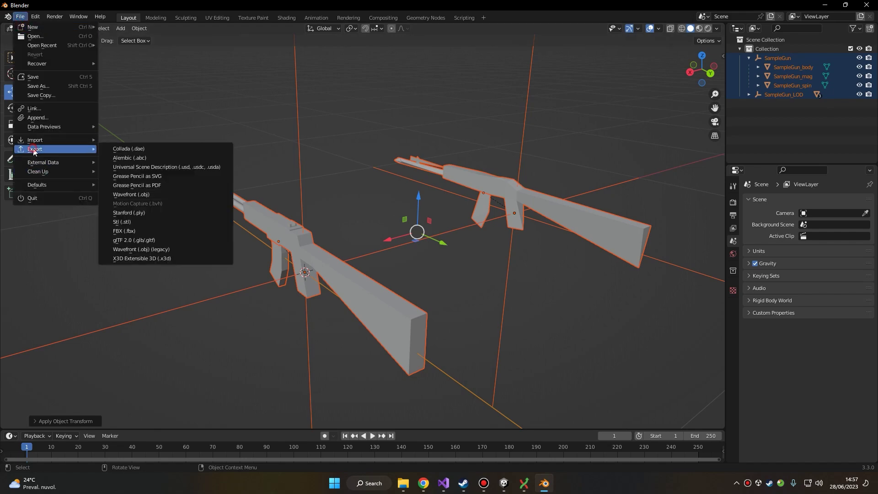
left_click(125, 232)
left_click(201, 344)
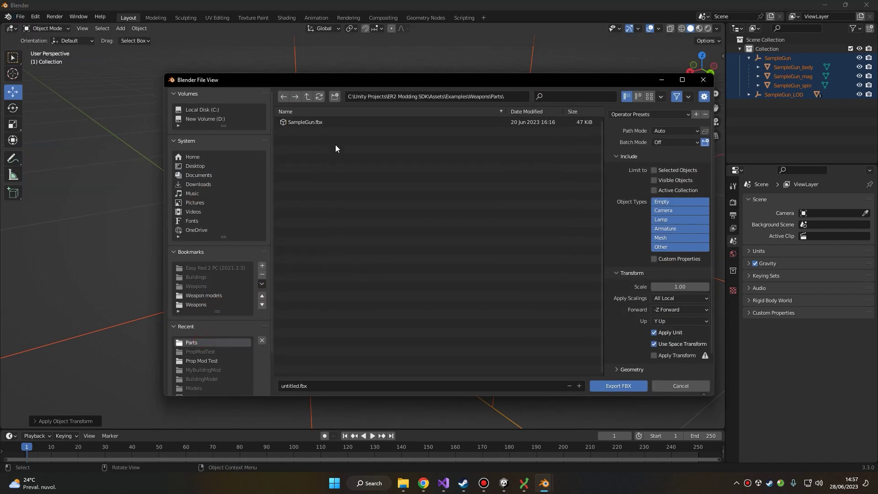
left_click(310, 123)
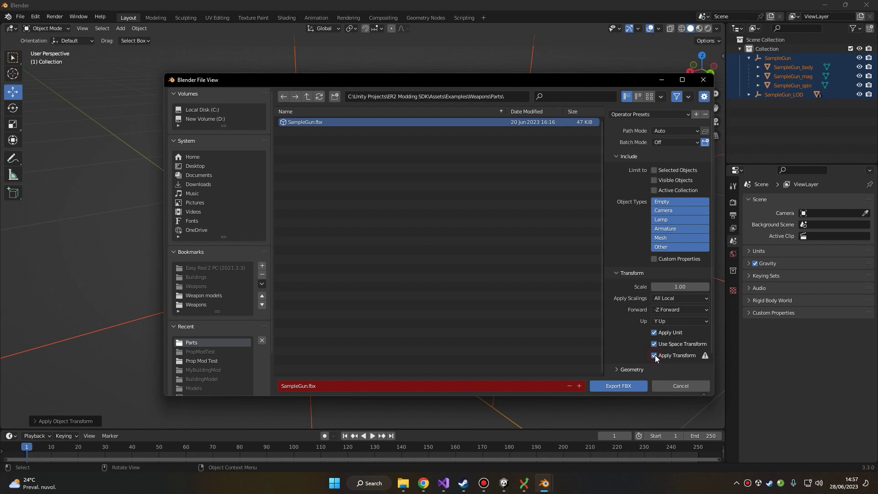
left_click(671, 297)
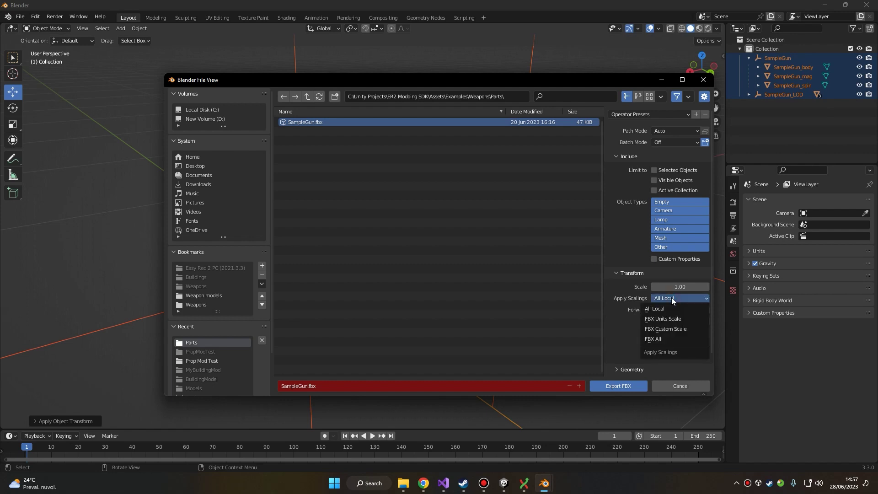
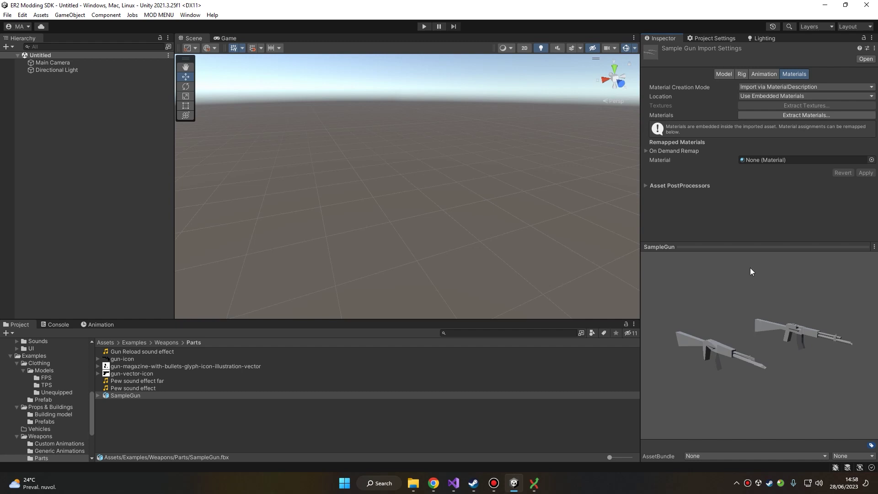
Step: In the Unity project, extract SampleGun's materials into the Parts folder and look at the texture choices for the extracted material's Base Map
left_click(775, 117)
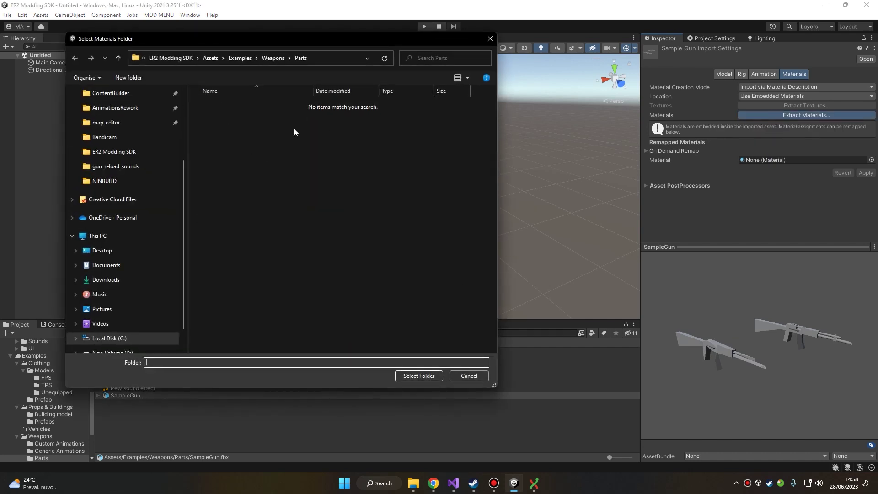
left_click(418, 376)
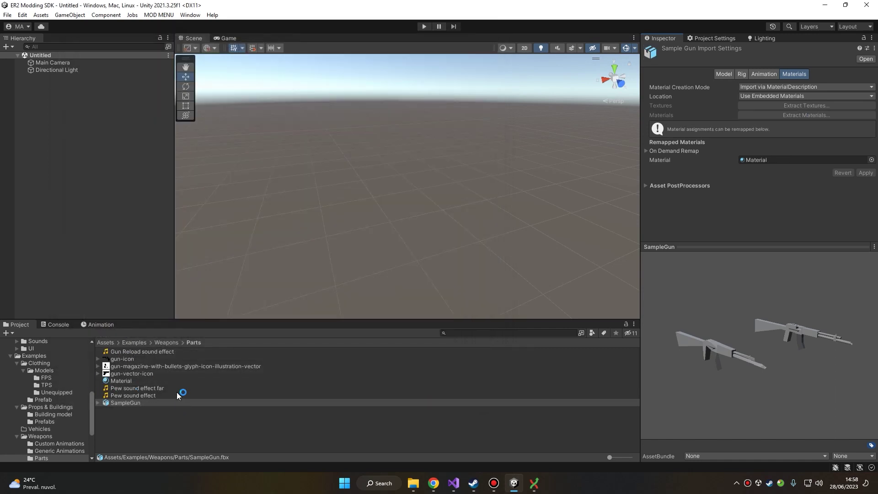
left_click(122, 381)
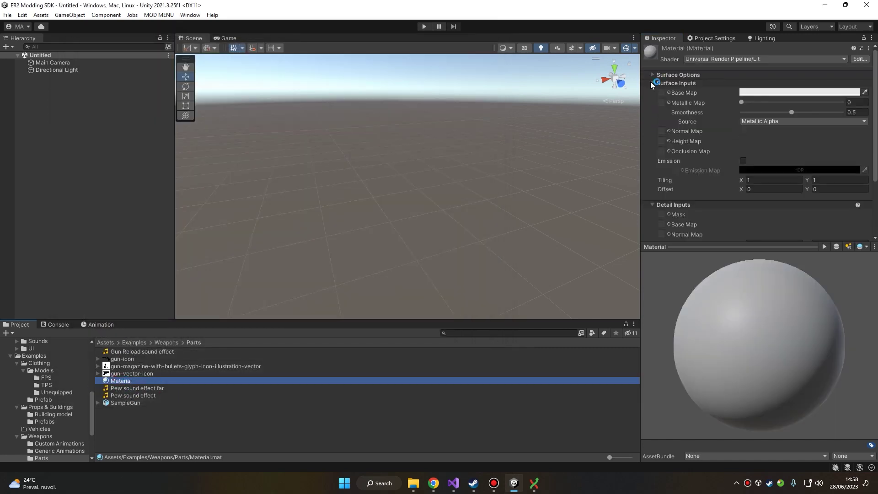
left_click(669, 92)
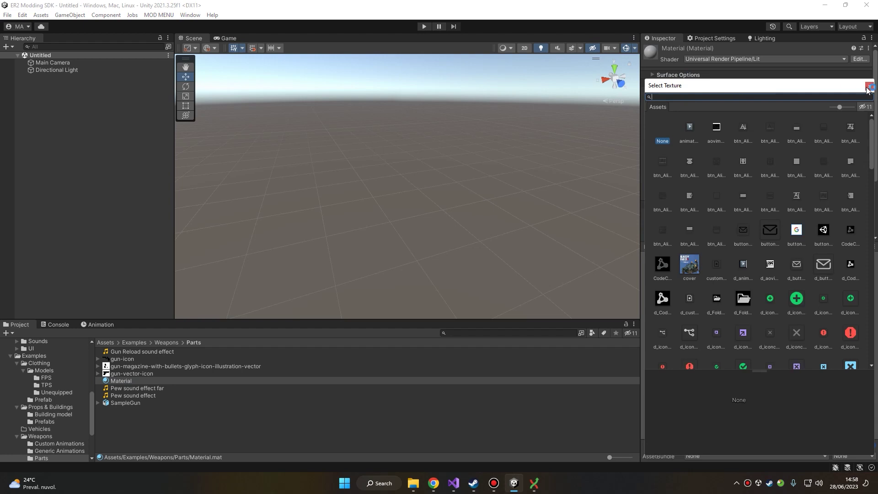
left_click(399, 302)
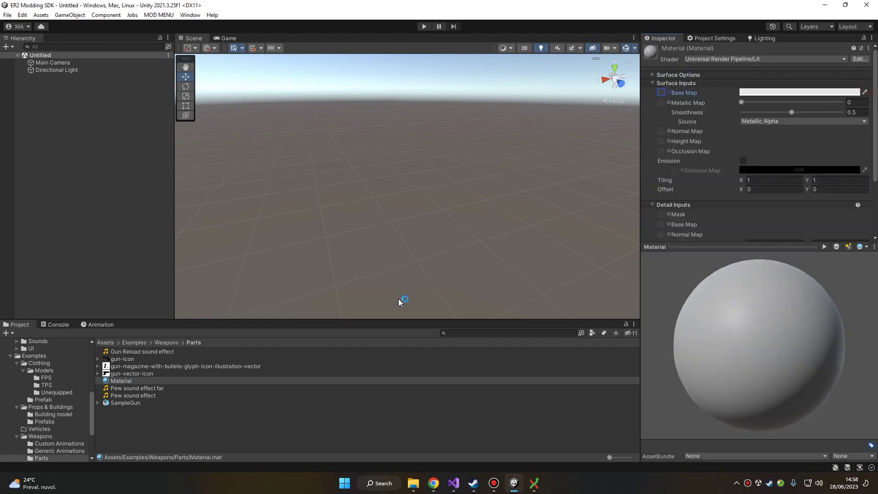
left_click(122, 403)
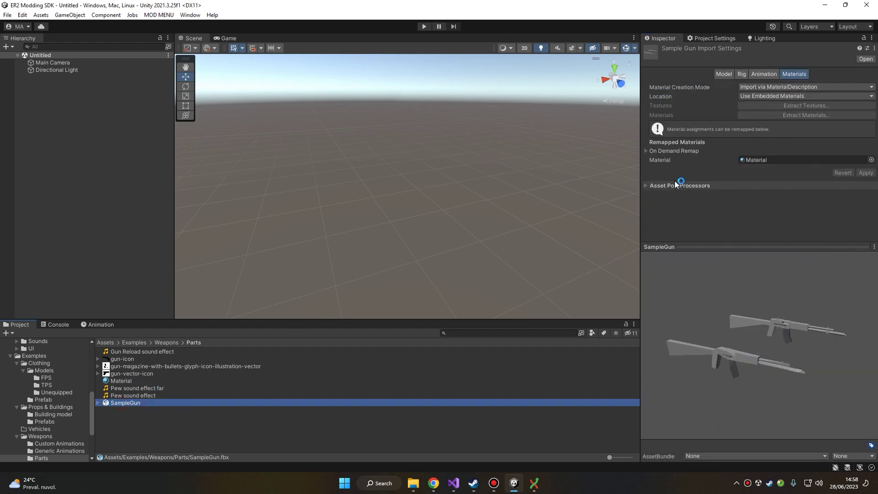
left_click(123, 381)
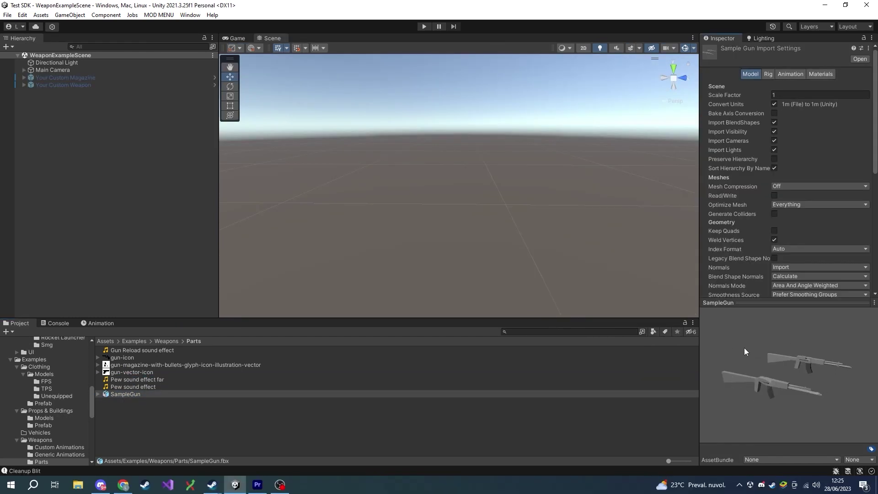
Step: Create an ER2 SMG weapon template from the SampleGun model asset and view both guns in the scene
right_click(161, 395)
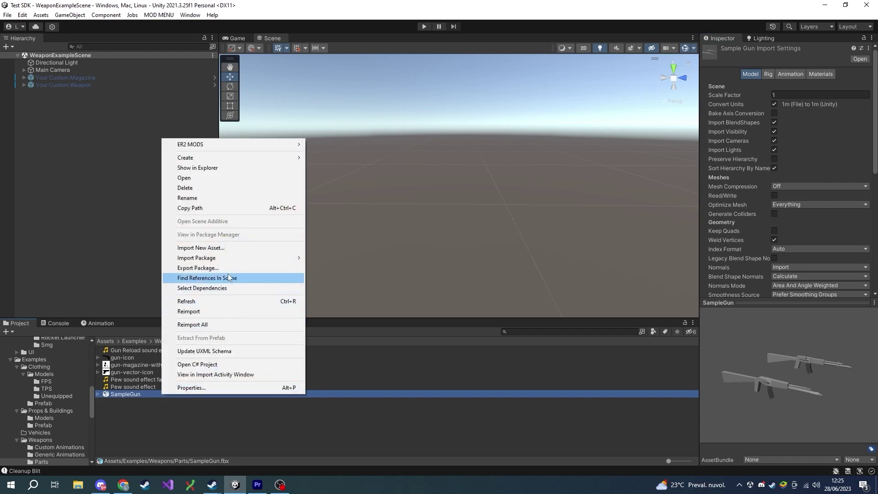
mouse_move(215, 147)
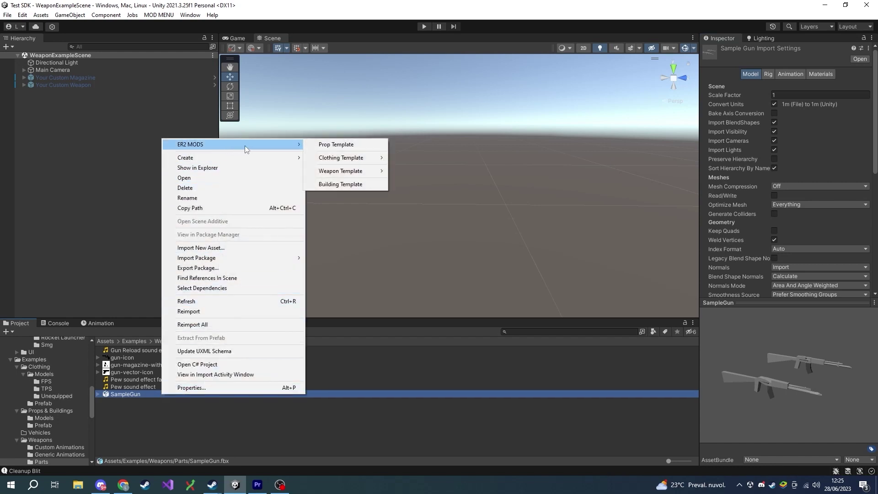
mouse_move(361, 174)
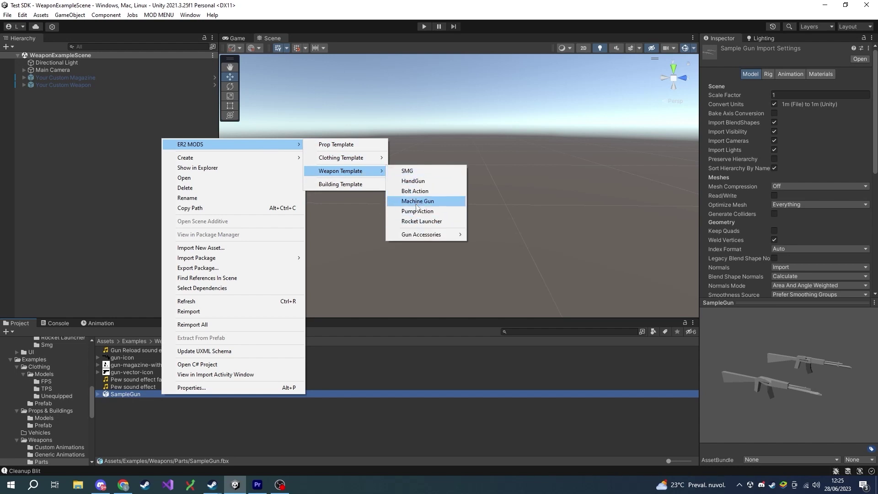
left_click(407, 173)
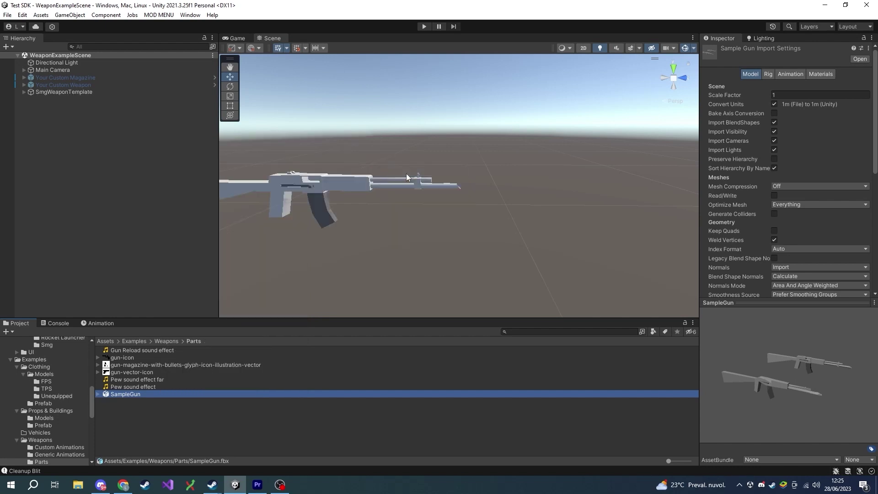
left_click_drag(332, 163, 457, 211, "alt")
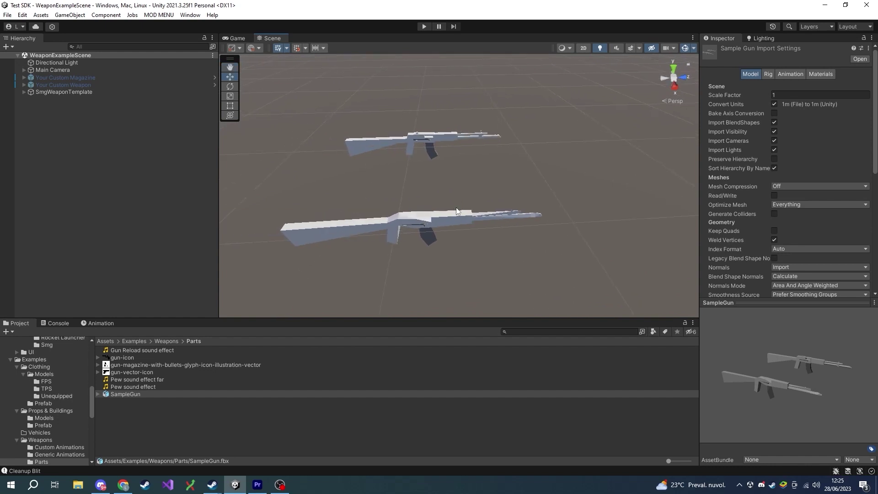
Step: Expand SmgWeaponTemplate down to its gun models and select the full-detail SampleGun object to identify it
left_click(46, 92)
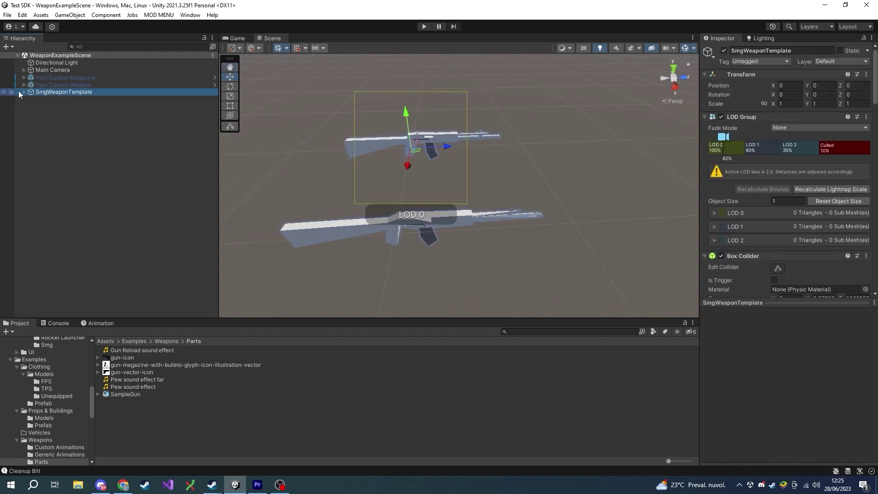
left_click(24, 92)
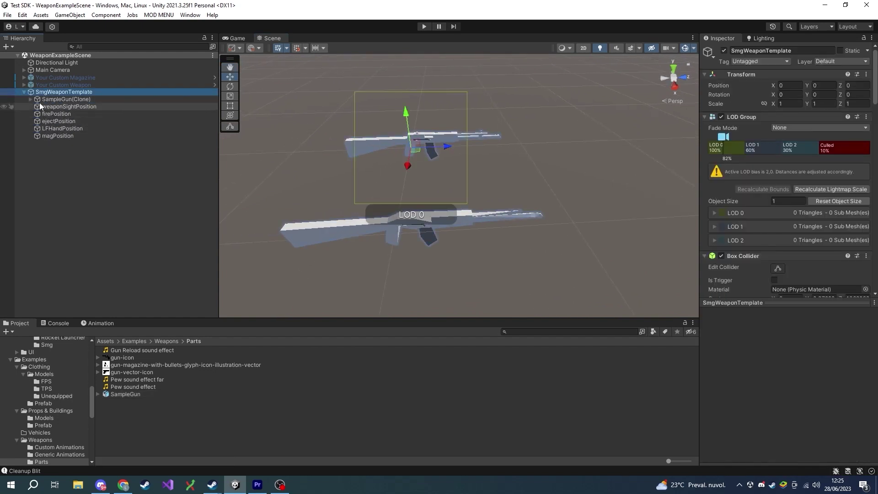
left_click(30, 99)
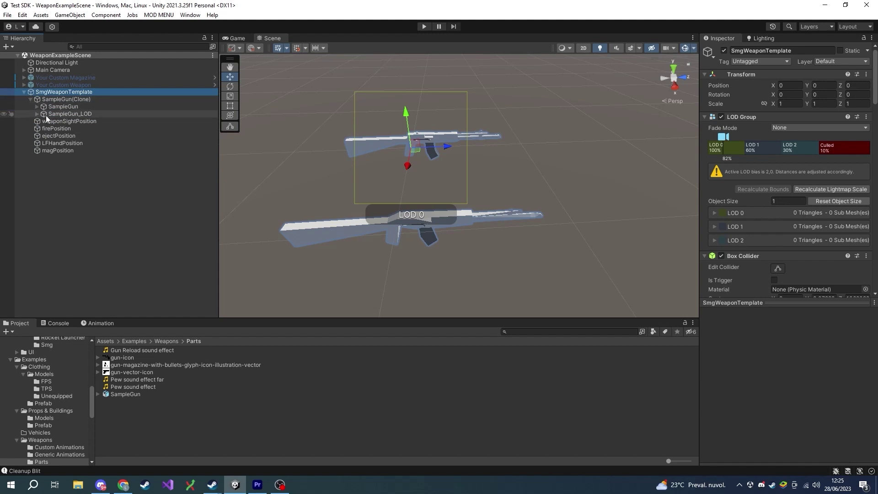
left_click(50, 106)
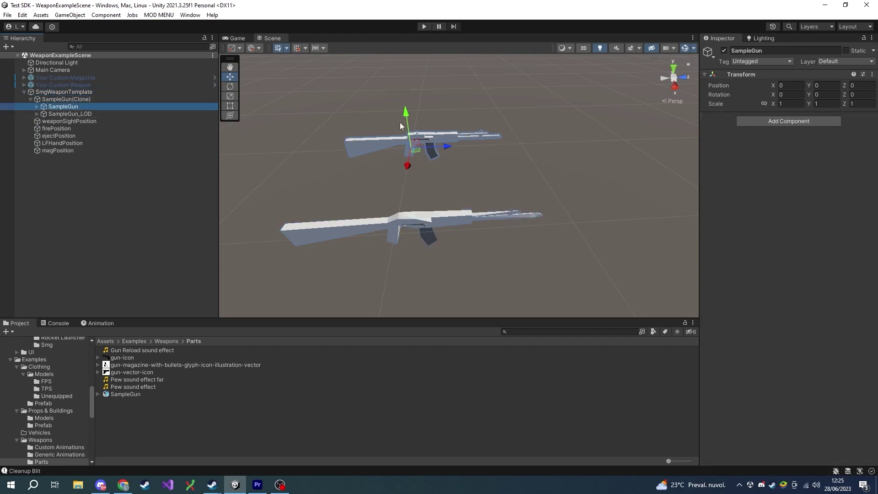
Step: Move SampleGun_LOD along X onto the full-detail gun, to an X position of about 0.009
left_click(86, 115)
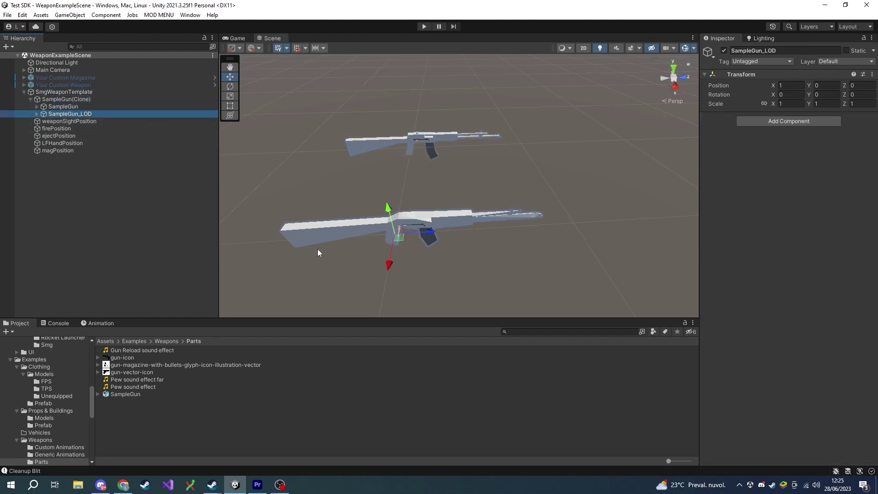
right_click_drag(417, 165, 594, 188)
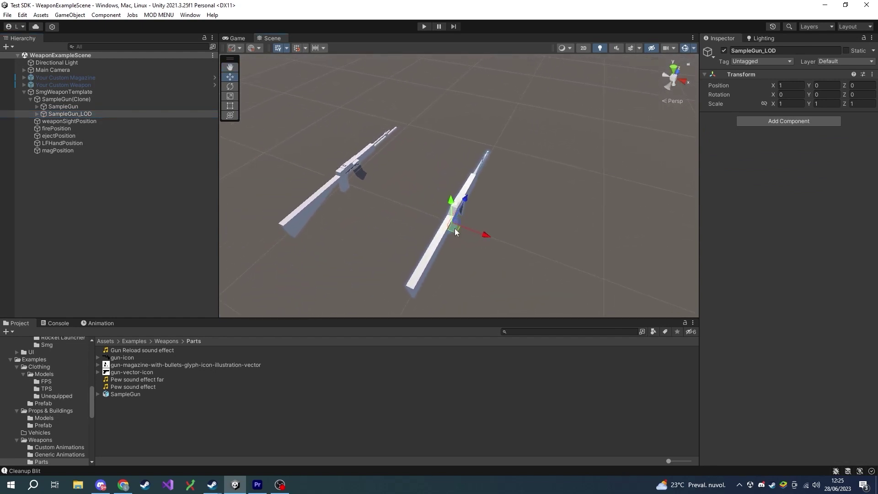
left_click_drag(481, 236, 367, 199)
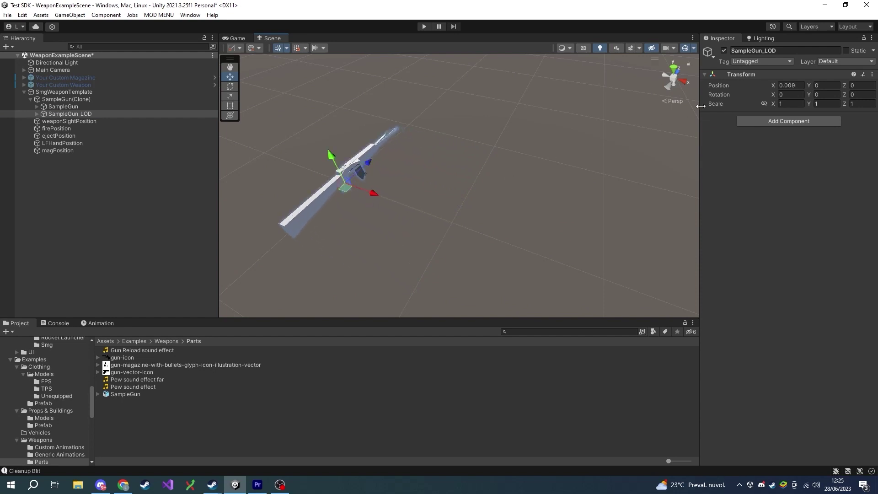
Step: Set SampleGun_LOD's X position to 0 and view the two overlapping guns from the side
left_click(796, 85)
type("0")
key("Return")
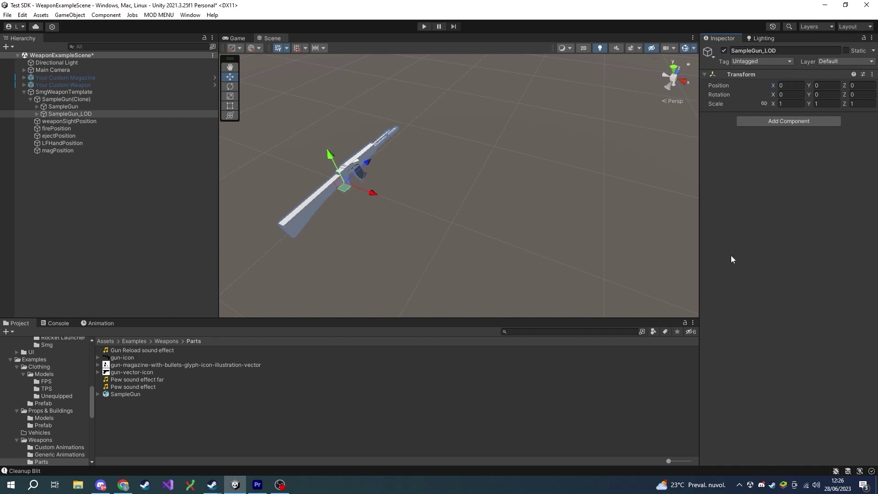
left_click_drag(458, 188, 256, 156, "alt")
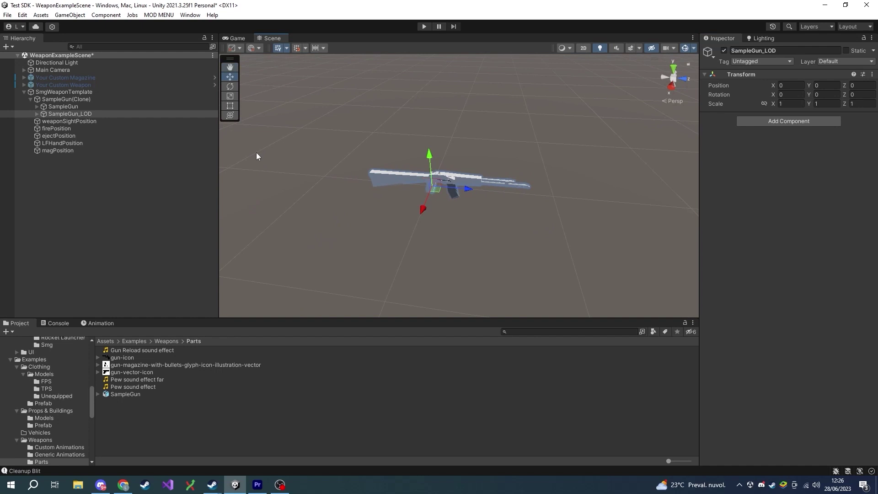
Step: Review the LOD Group, Box Collider and Generic Gun settings of SmgWeaponTemplate, enlarging the space for its properties
left_click(57, 100)
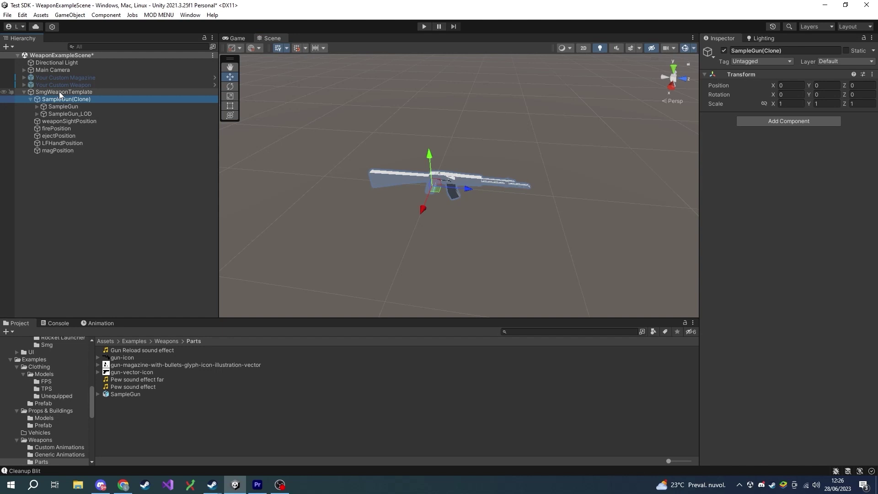
left_click(59, 91)
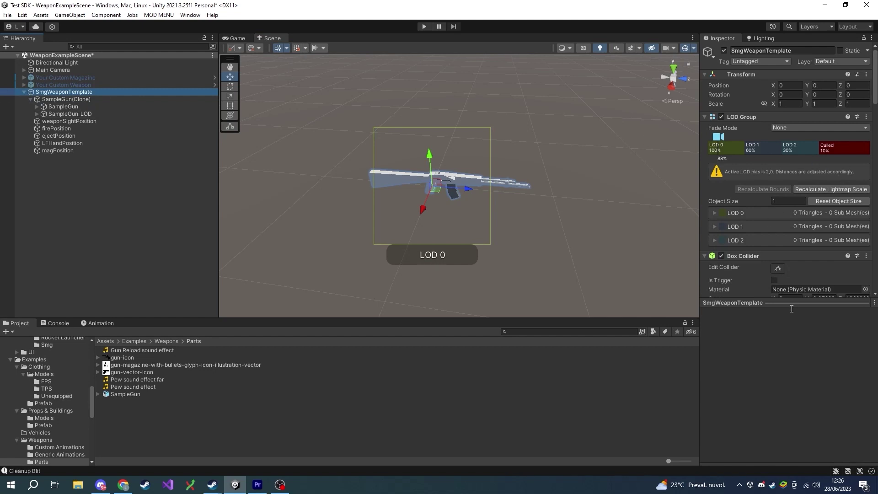
left_click(793, 325)
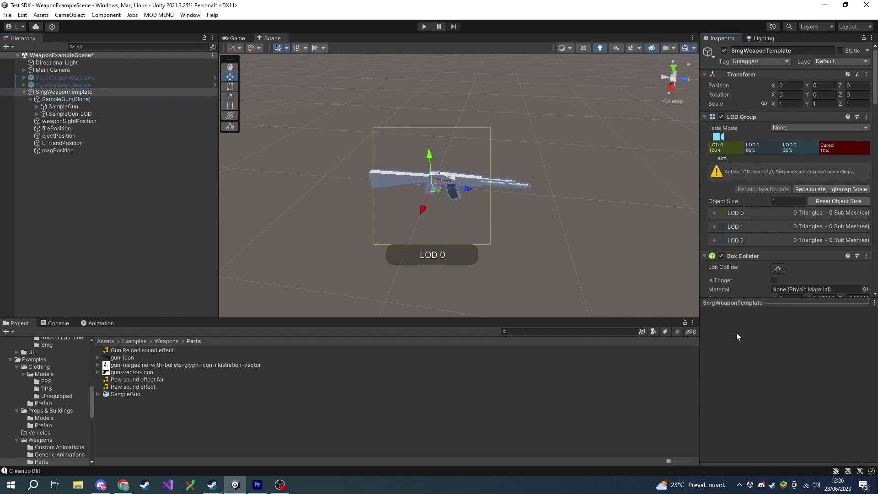
left_click_drag(734, 303, 726, 446)
scroll(729, 343, "down", 10)
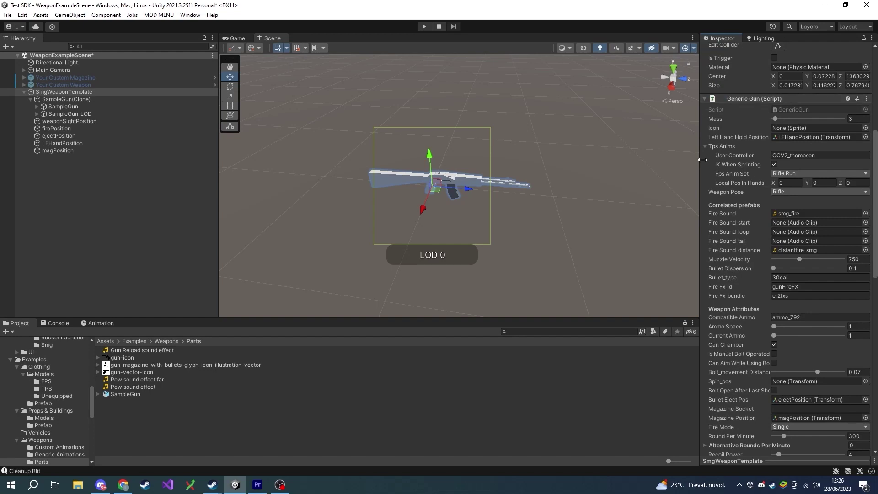
scroll(742, 107, "down", 5)
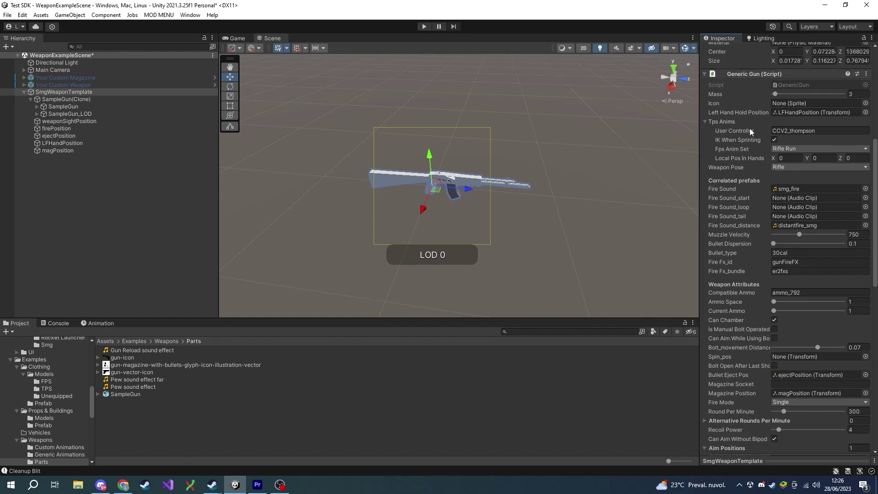
scroll(750, 144, "up", 3)
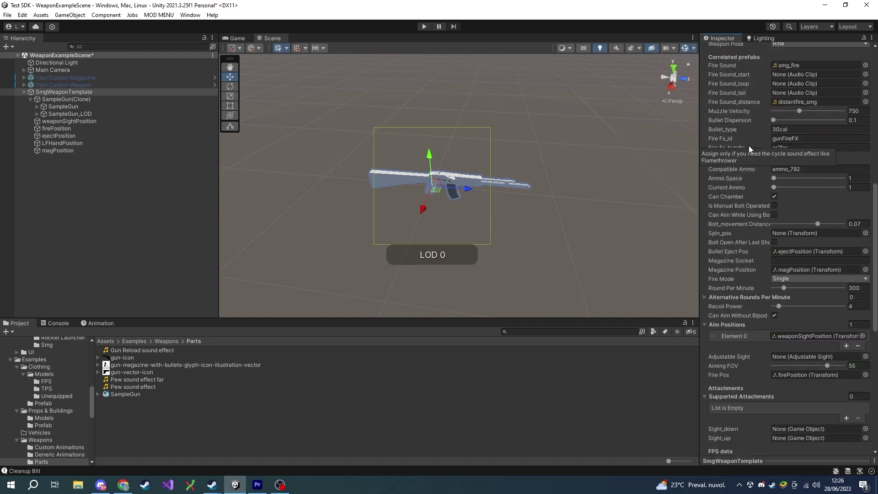
left_click_drag(701, 156, 649, 159)
scroll(771, 183, "down", 3)
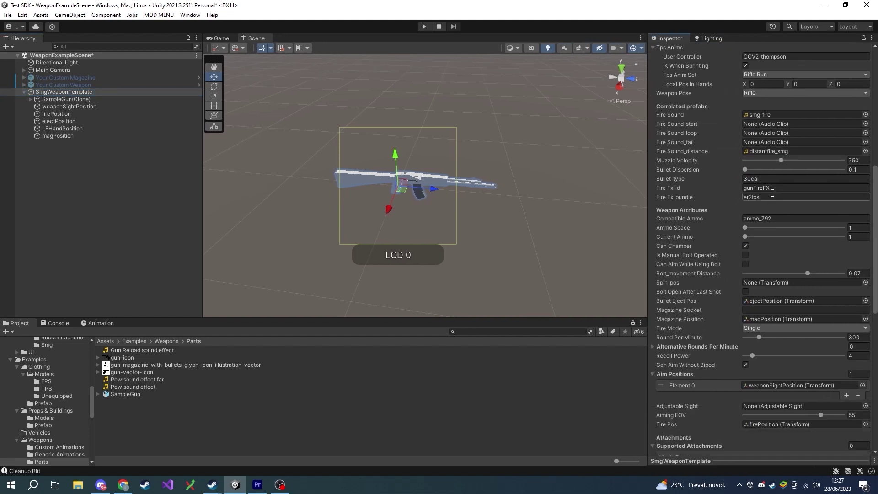
scroll(773, 201, "down", 3)
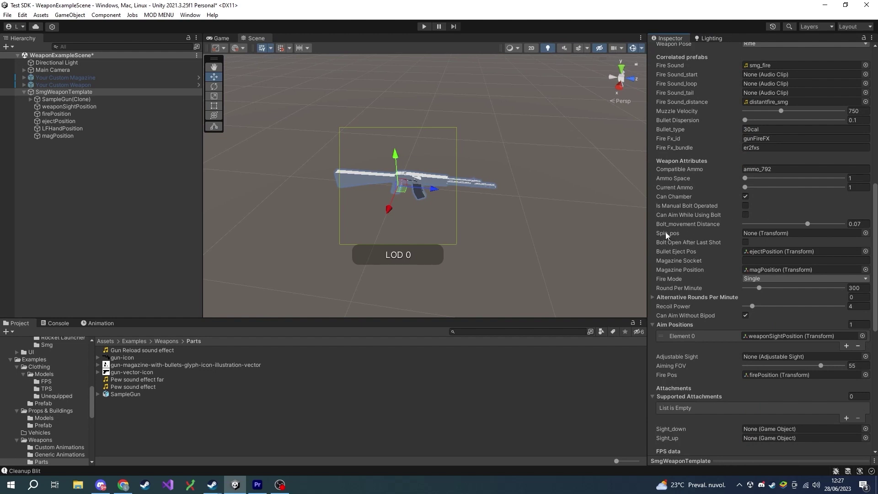
Step: Assign the full-detail gun's SampleGun_spin part as the Spin_pos of SmgWeaponTemplate's Generic Gun script
mouse_move(666, 232)
left_click(26, 91)
left_click(31, 99)
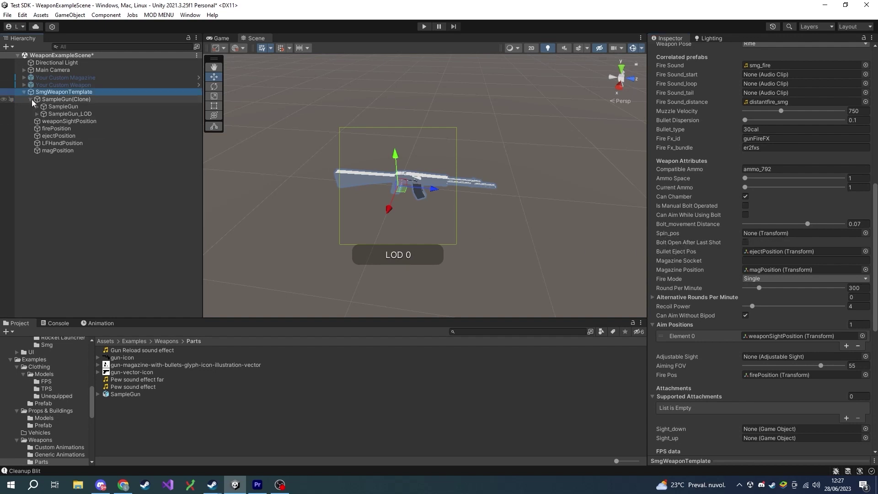
left_click(36, 106)
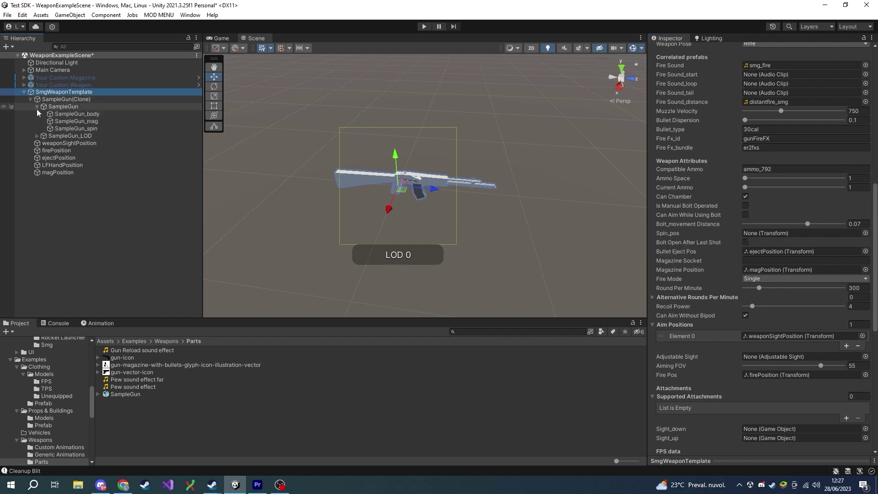
left_click(54, 128)
left_click_drag(54, 128, 759, 235)
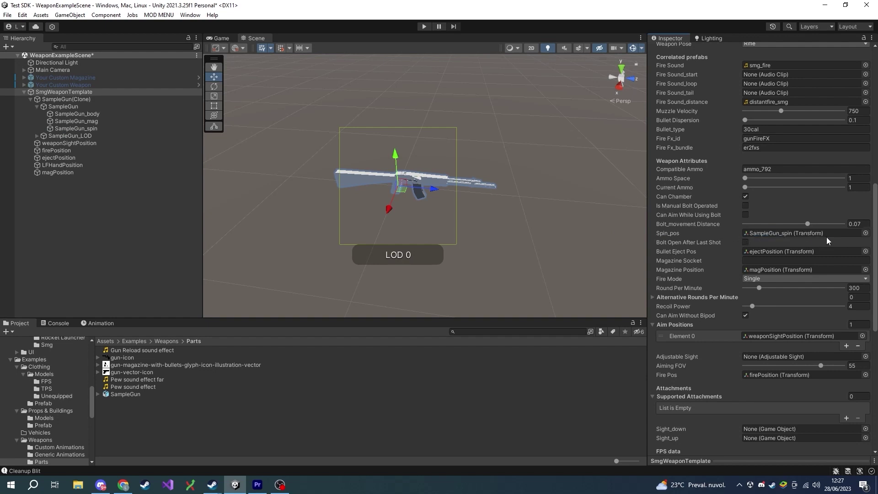
left_click(853, 232)
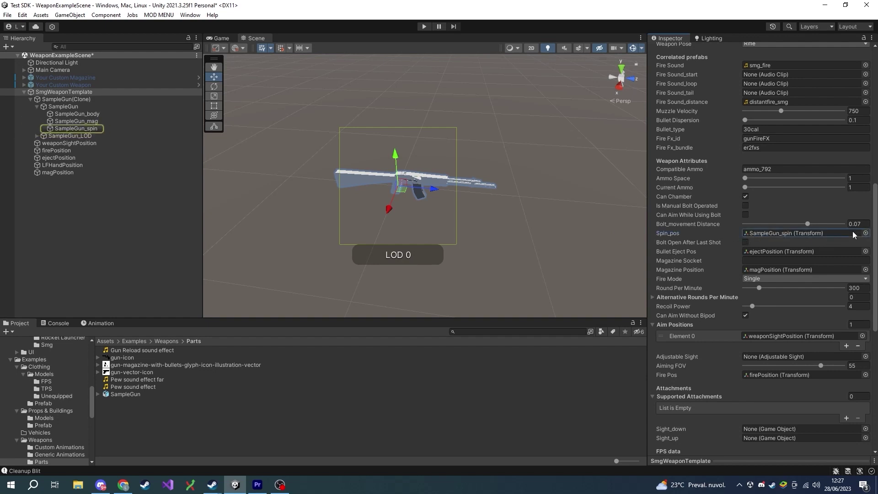
scroll(411, 187, "up", 2)
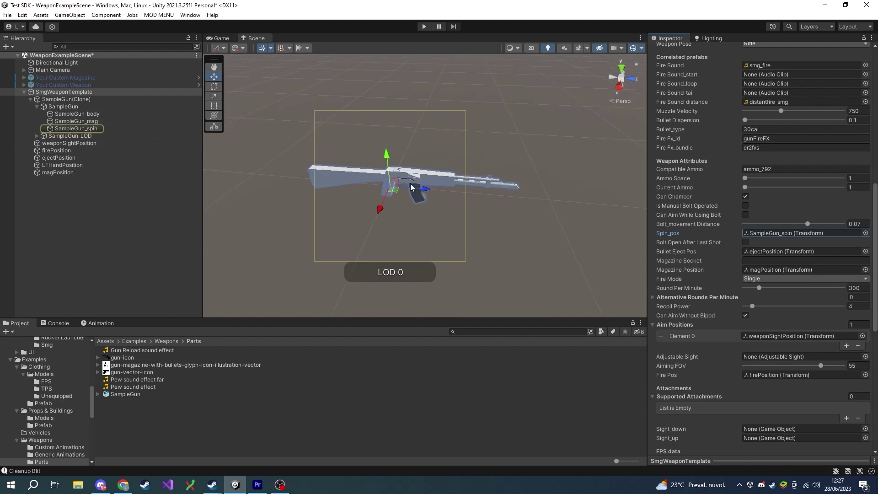
scroll(406, 185, "up", 2)
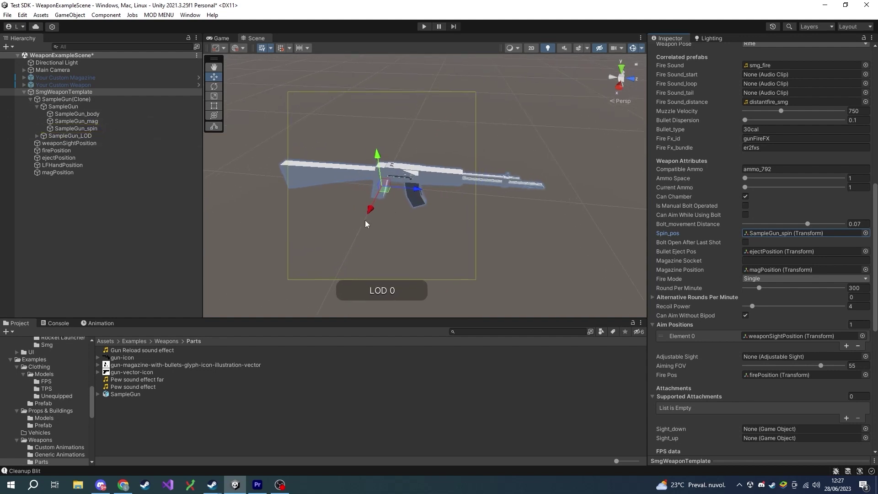
scroll(429, 207, "down", 3)
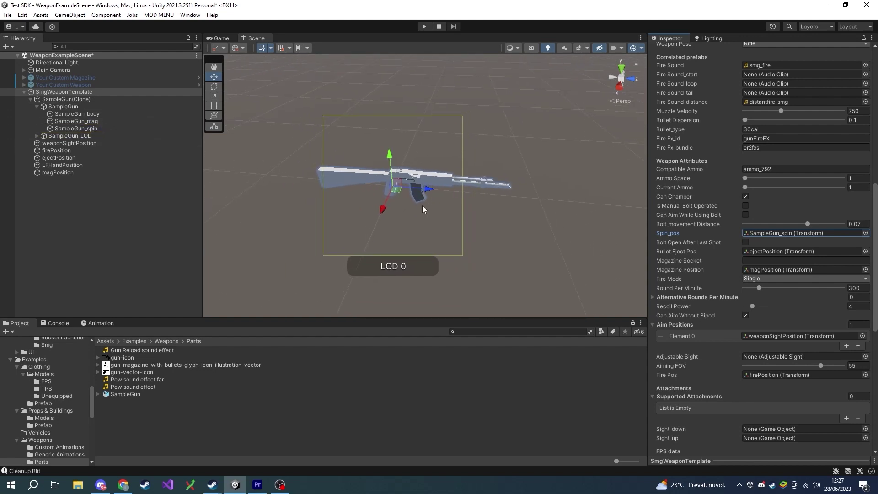
Step: Move weaponSightPosition back along Z behind the rear sight, to a Z position of about -0.107
left_click(27, 94)
left_click(29, 98)
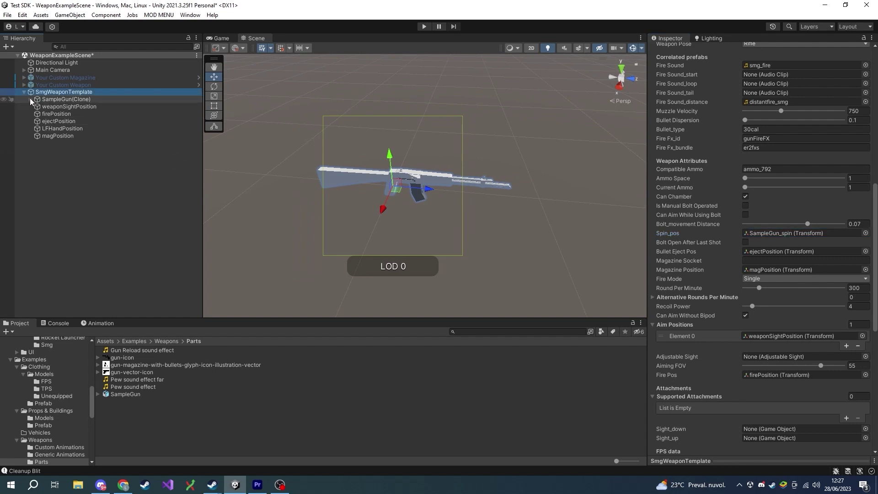
left_click(69, 106)
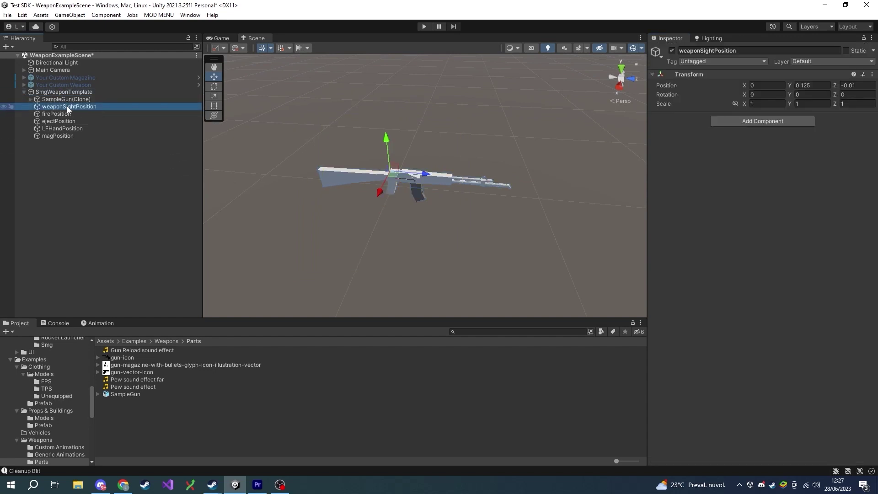
left_click_drag(339, 172, 356, 166, "alt")
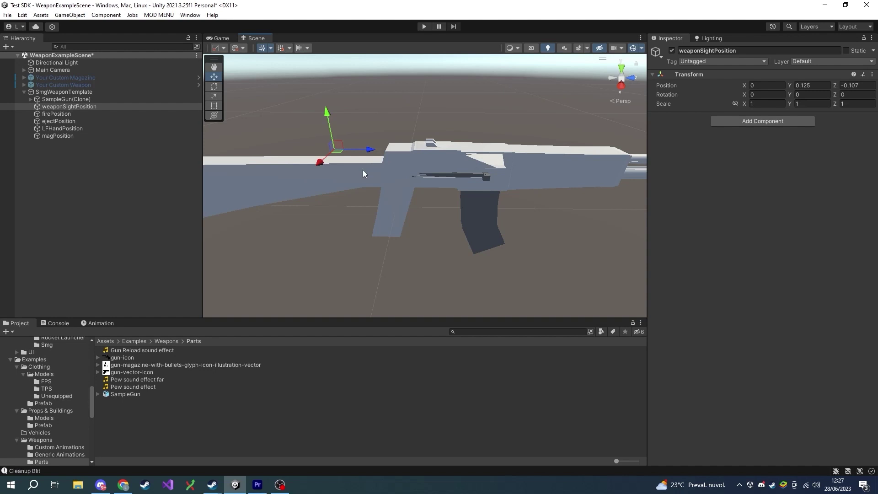
left_click_drag(363, 169, 439, 185, "alt")
Step: Frame firePosition in the scene and check its placement at the gun's muzzle
left_click(103, 115)
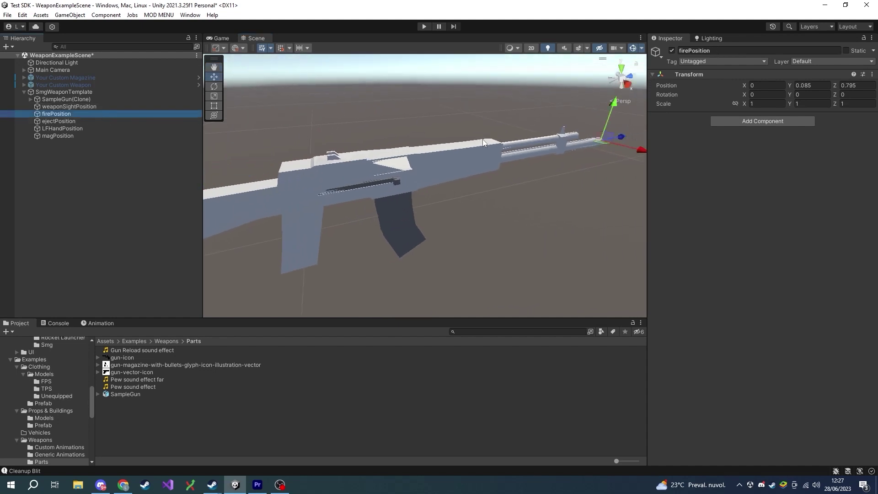
key("f")
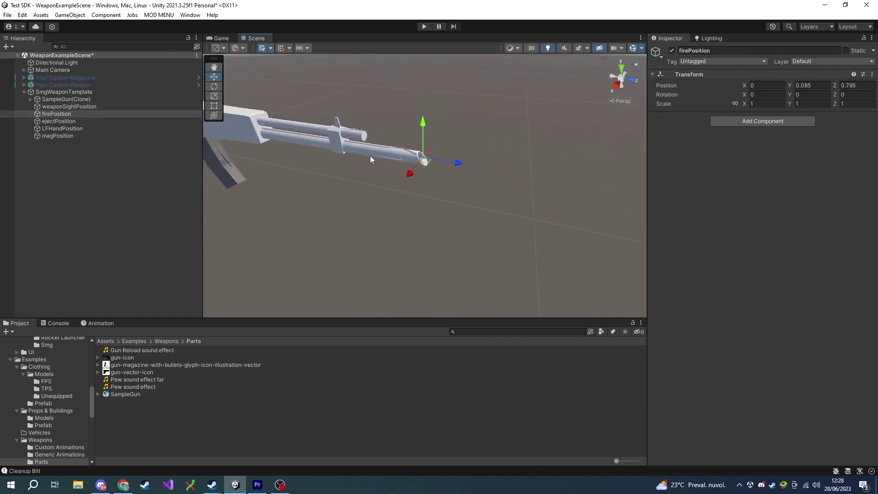
left_click_drag(371, 159, 439, 167, "alt")
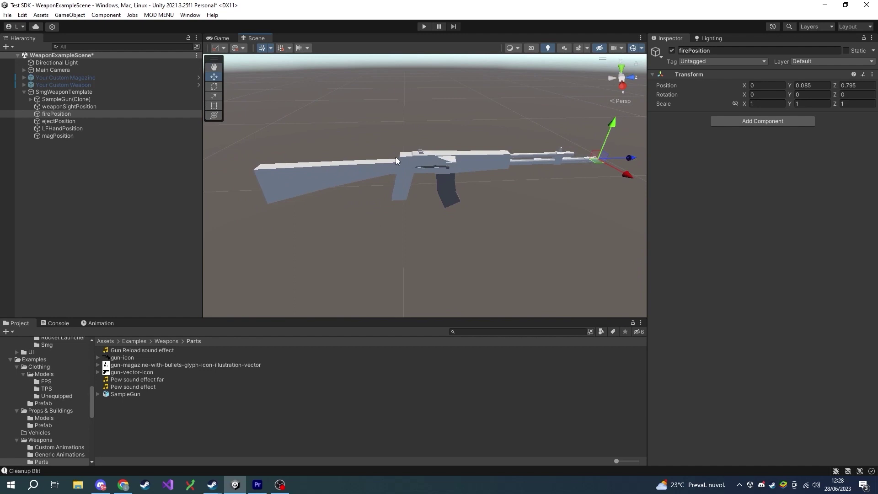
Step: Move ejectPosition to the gun's ejection port, at about Y 0.092 and Z 0.16
left_click(91, 121)
key("f")
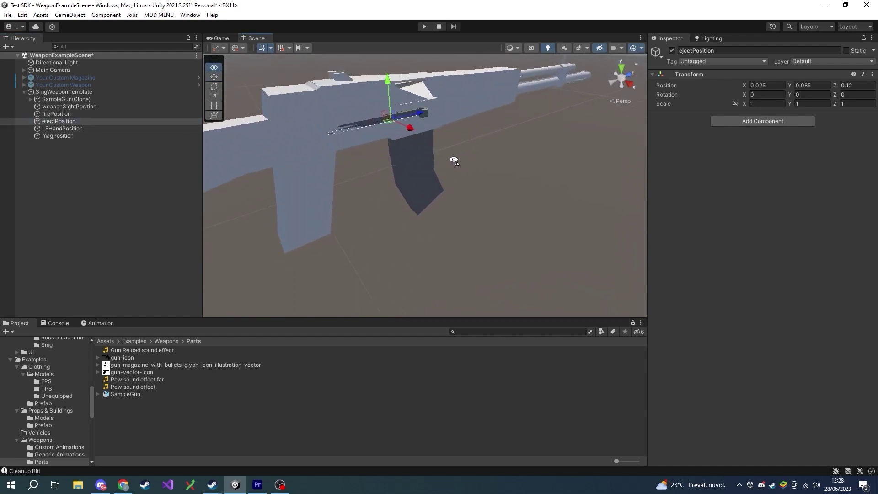
left_click_drag(393, 110, 421, 104)
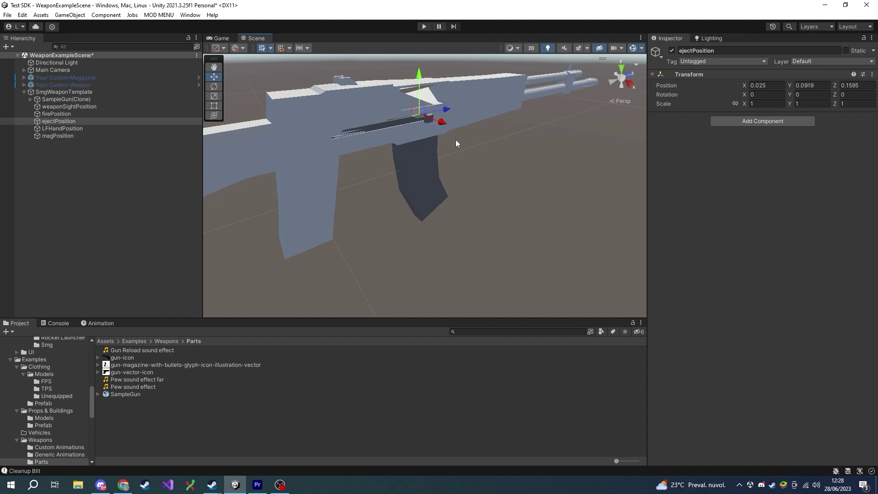
Step: Move LFHandPosition forward and up to the gun's handguard, at about Y 0.022 and Z 0.375
scroll(456, 143, "down", 5)
key("Down")
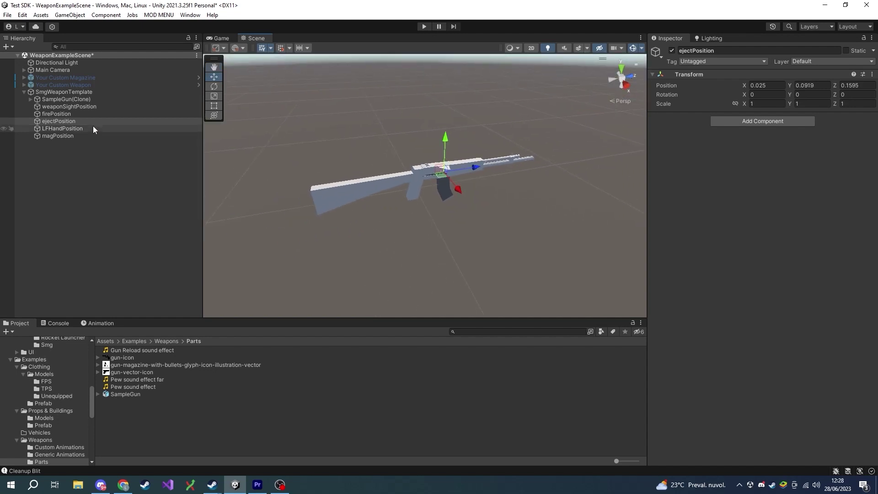
scroll(373, 176, "up", 5)
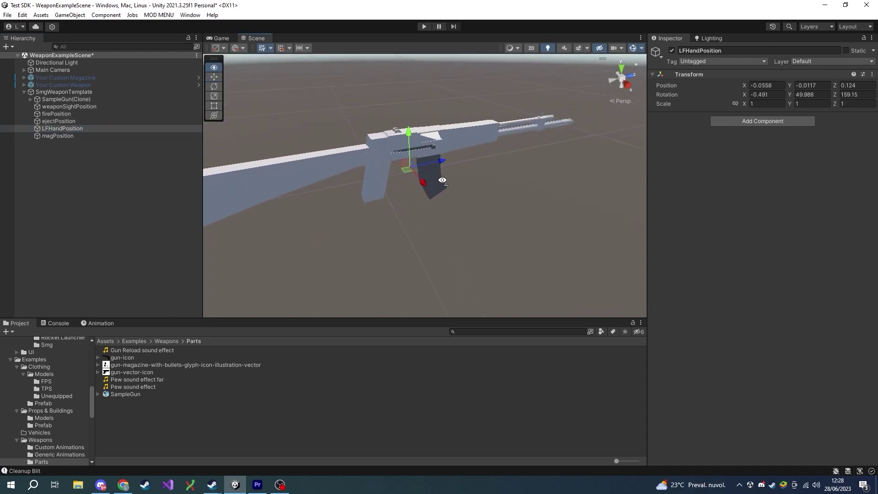
left_click_drag(435, 166, 484, 119)
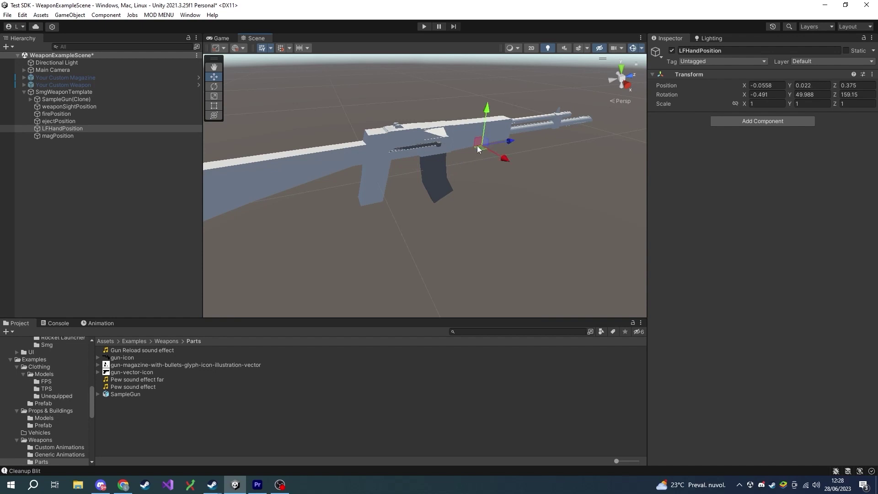
Step: Select magPosition and check its placement at the gun's magazine
left_click(59, 136)
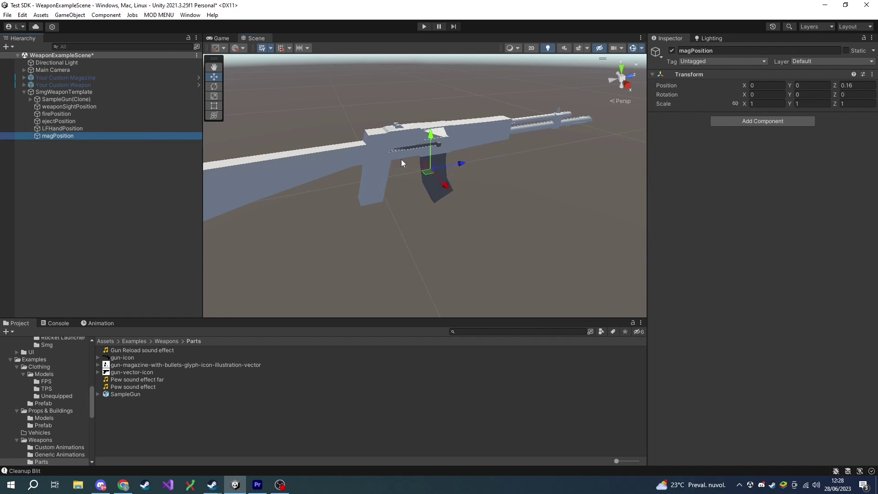
scroll(402, 163, "up", 3)
left_click_drag(402, 164, 359, 171, "alt")
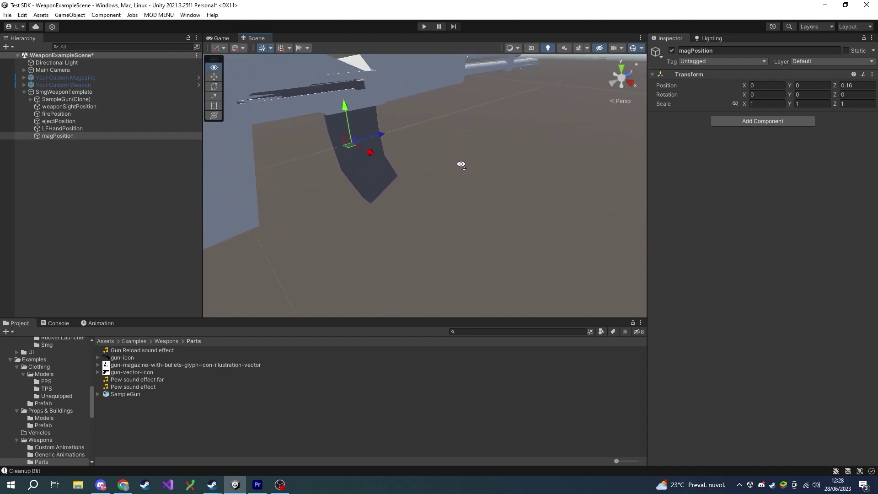
scroll(461, 165, "down", 5)
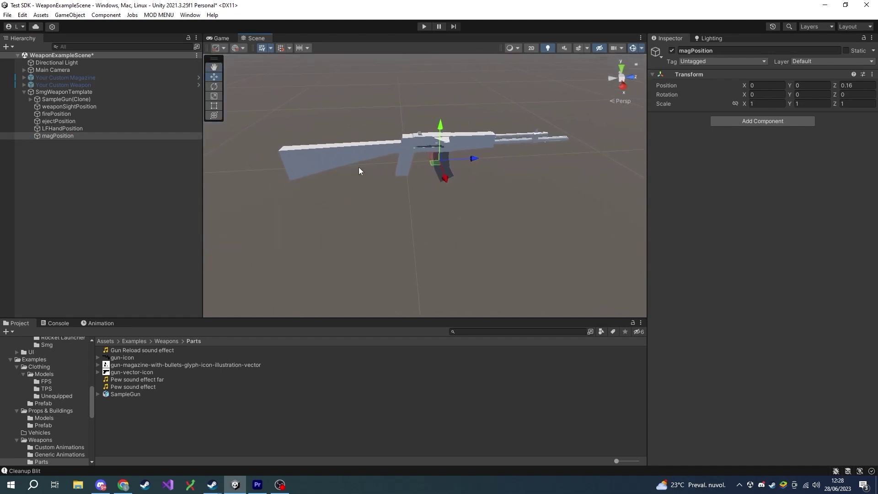
Step: Select SampleGun_mag and SampleGun_mag_LOD together inside the SampleGun(Clone) hierarchy of the weapon template
left_click(79, 91)
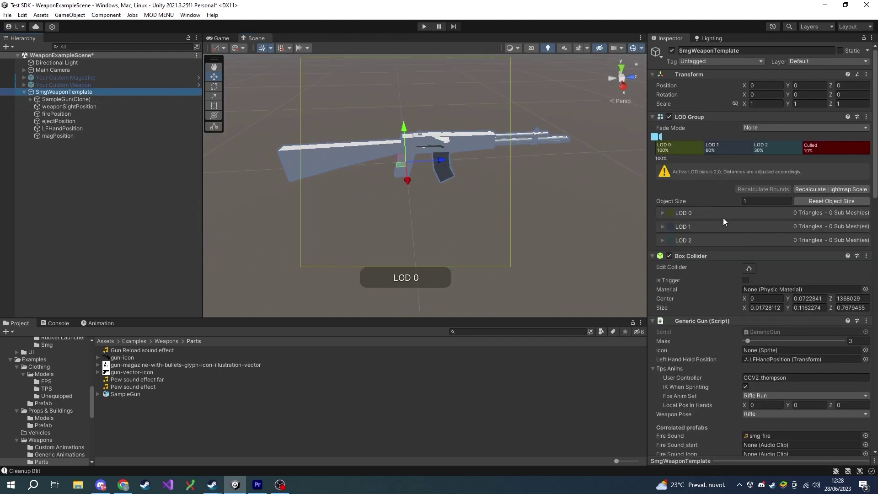
scroll(724, 221, "down", 1)
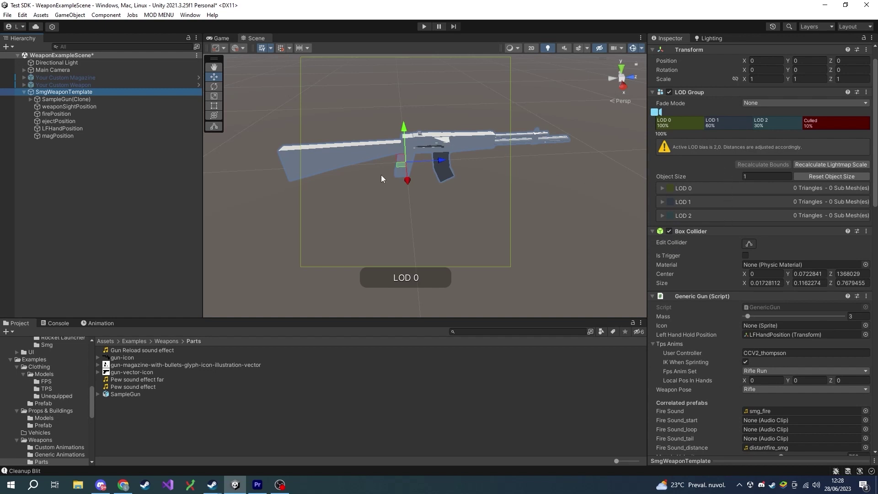
left_click(48, 100)
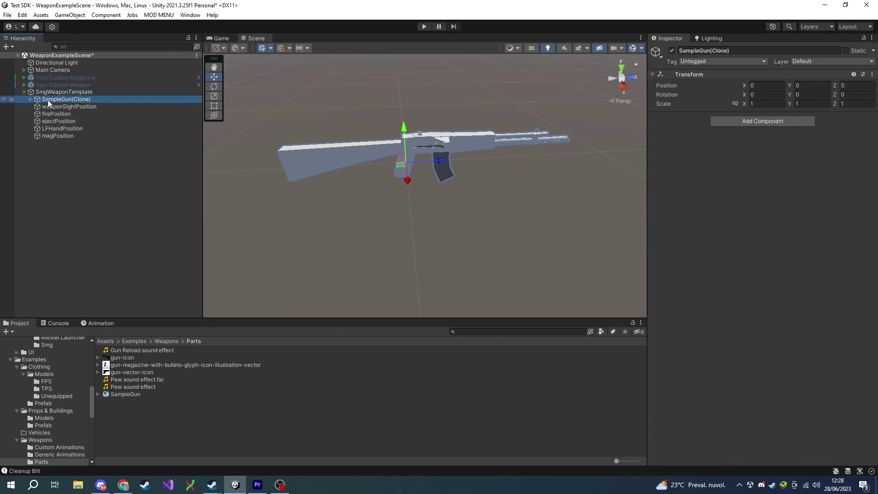
left_click(31, 100)
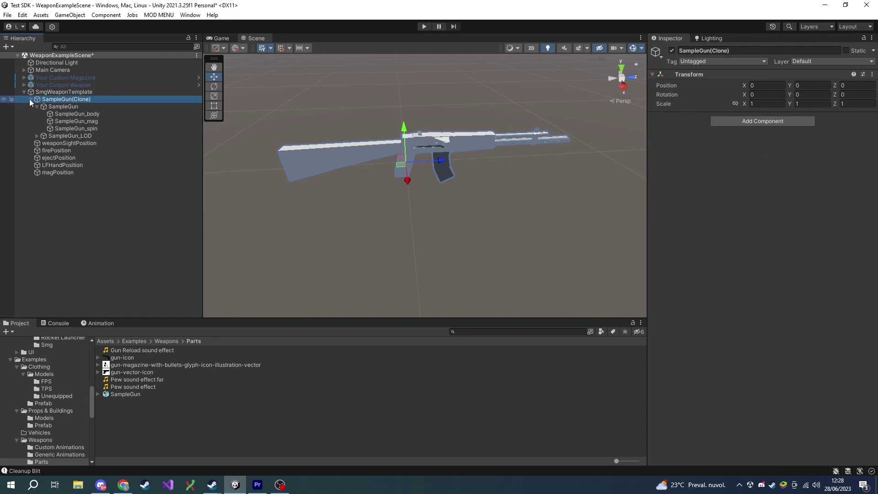
left_click(37, 136)
left_click(67, 151)
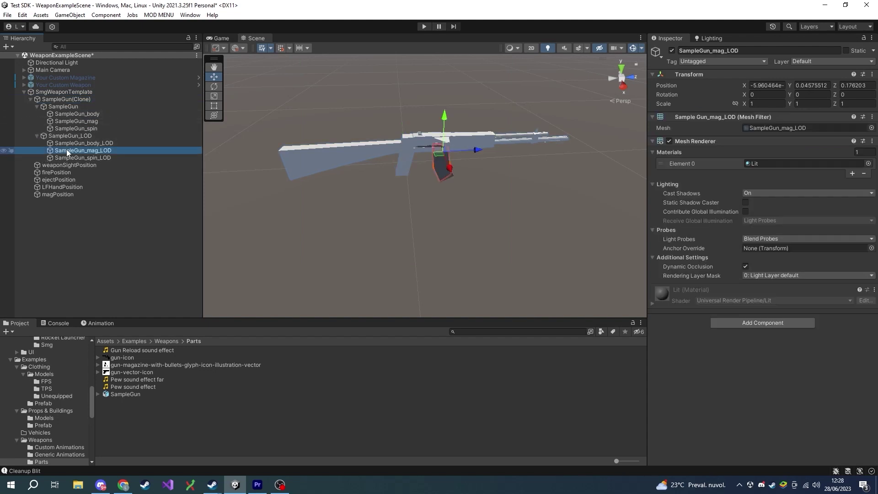
left_click(76, 121, "ctrl")
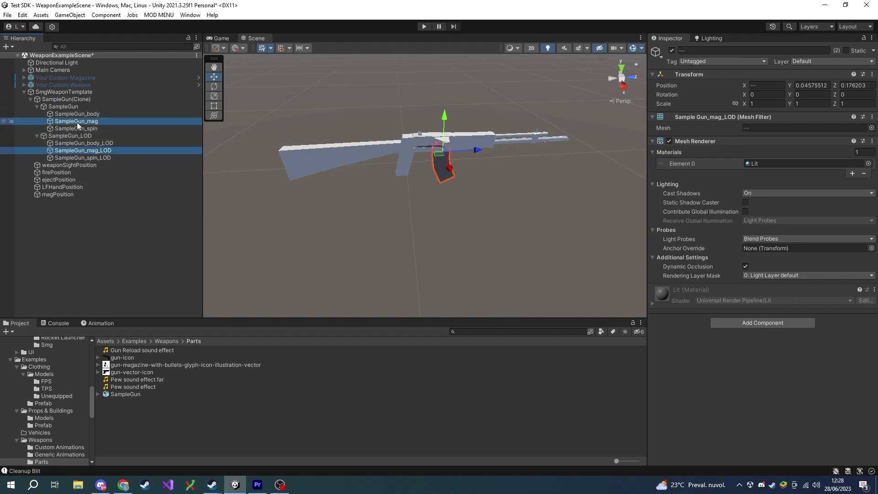
Step: Try moving both magazine meshes sideways out of the gun, to X 0.397, and undo the move
left_click_drag(450, 168, 495, 251)
left_click(81, 150)
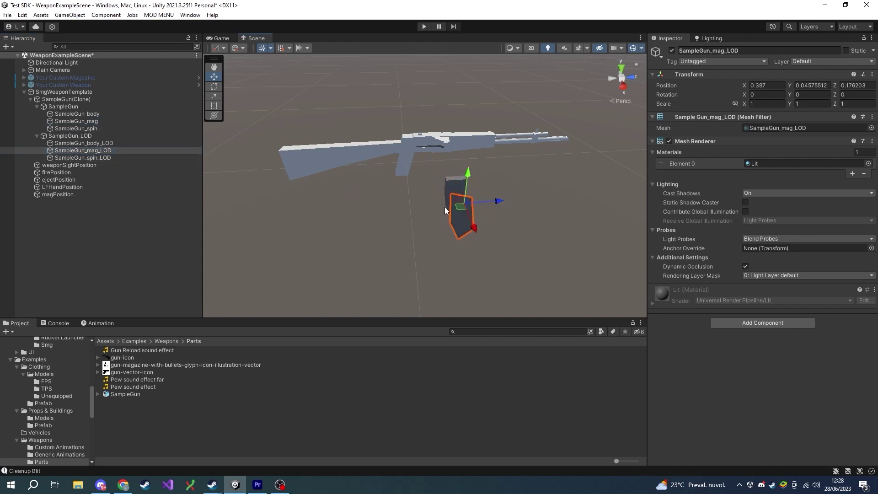
key("ctrl+z")
key("ctrl+z")
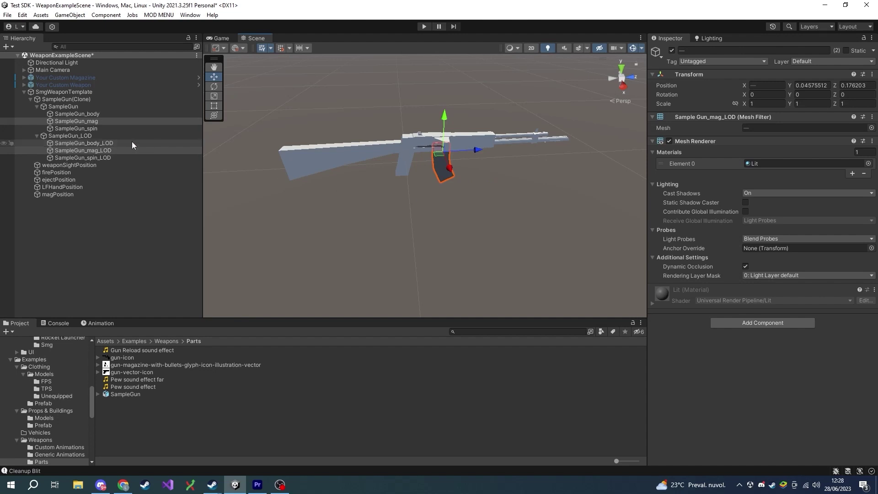
Step: Create an ER2 MODS Magazine gun accessory from the selected SampleGun_mag and SampleGun_mag_LOD meshes
right_click(92, 150)
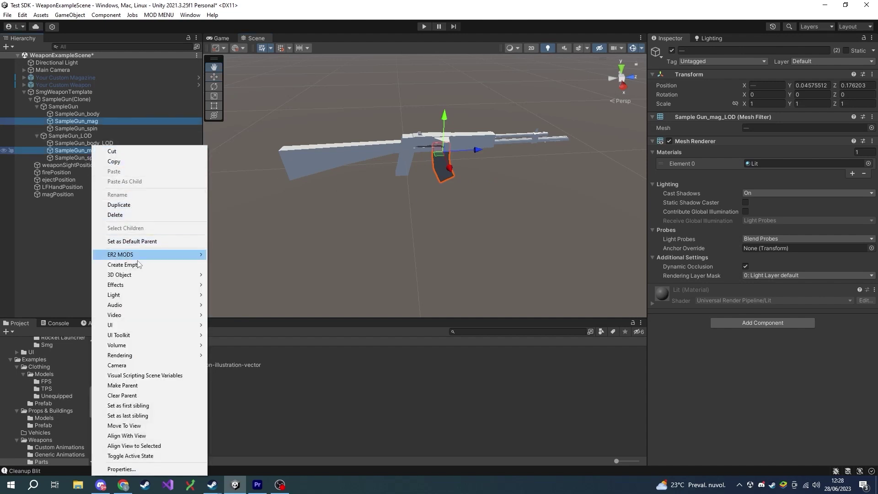
mouse_move(151, 254)
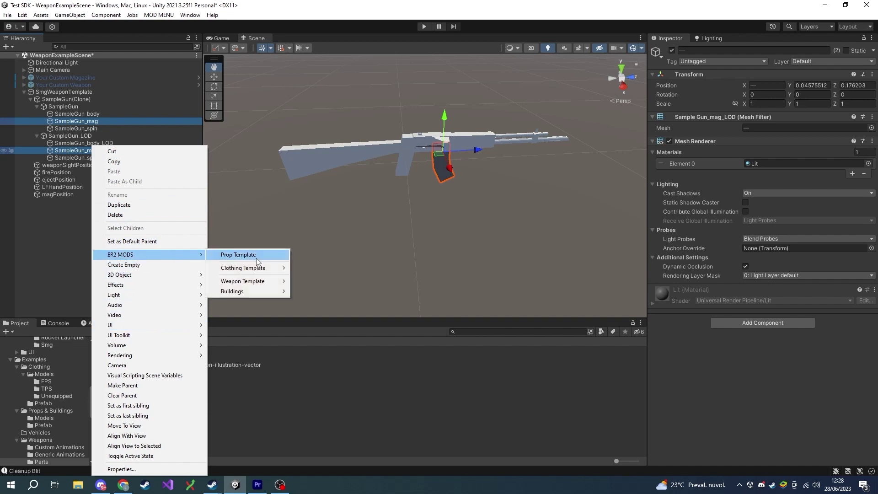
mouse_move(266, 281)
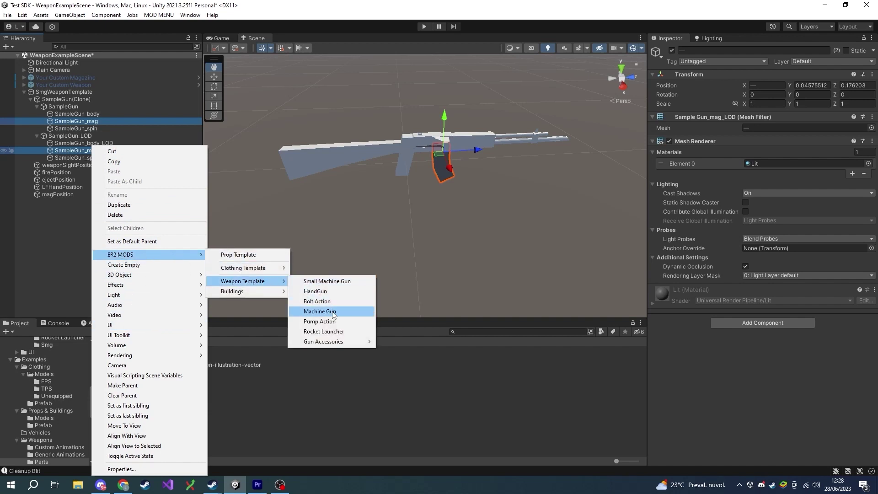
mouse_move(337, 342)
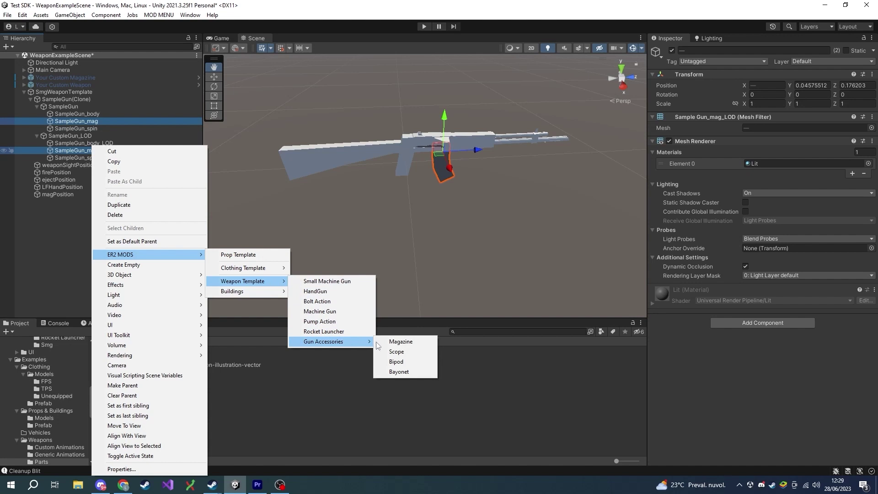
left_click(391, 342)
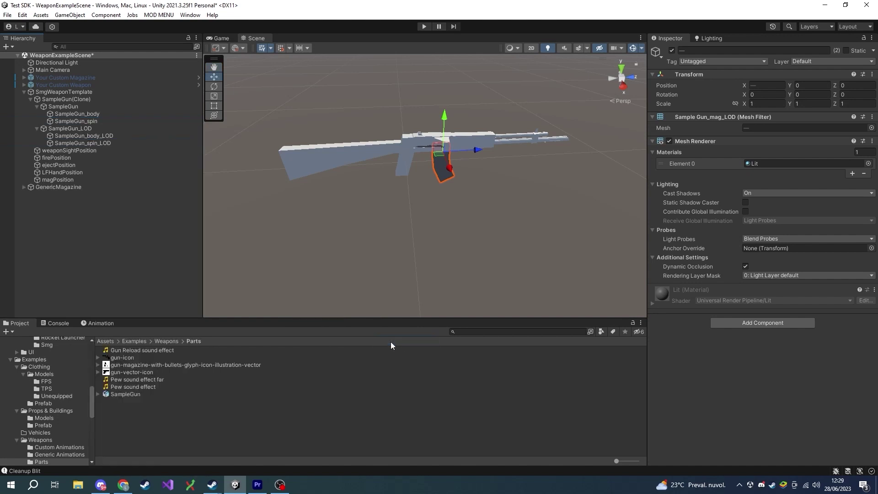
Step: Review GenericMagazine's magazine settings and set its socket to "My Socket"
left_click(64, 188)
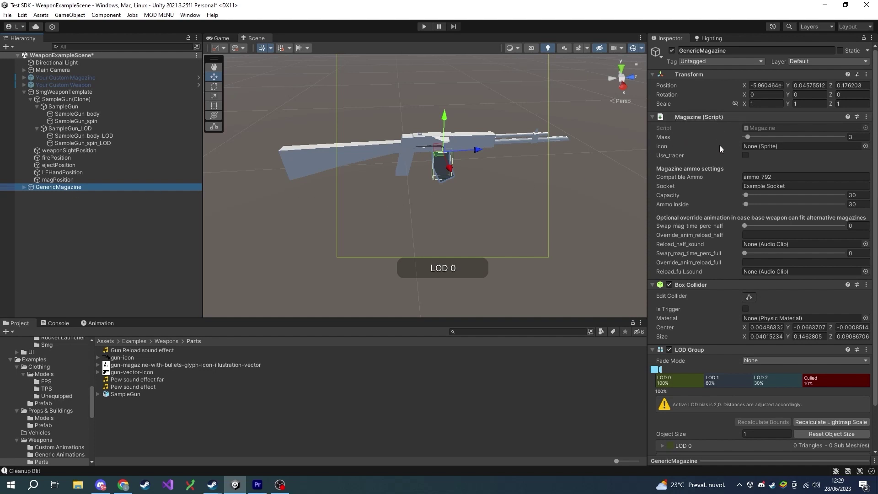
scroll(720, 207, "down", 3)
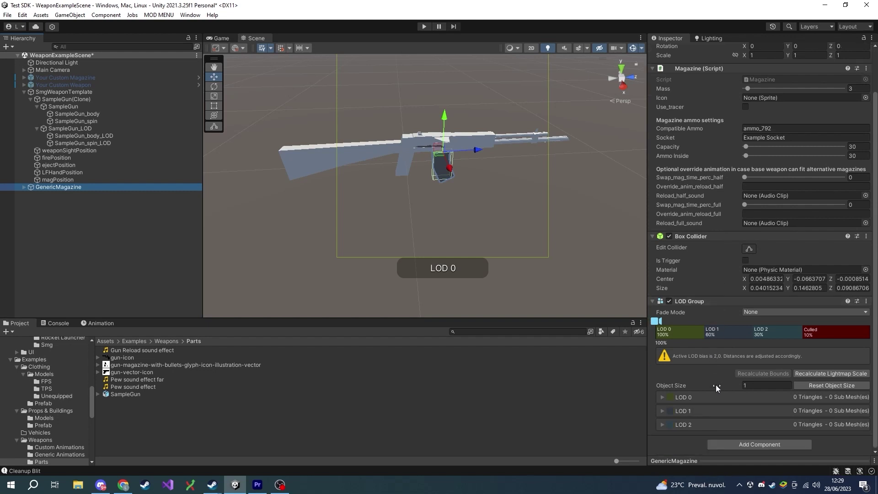
scroll(716, 329, "up", 3)
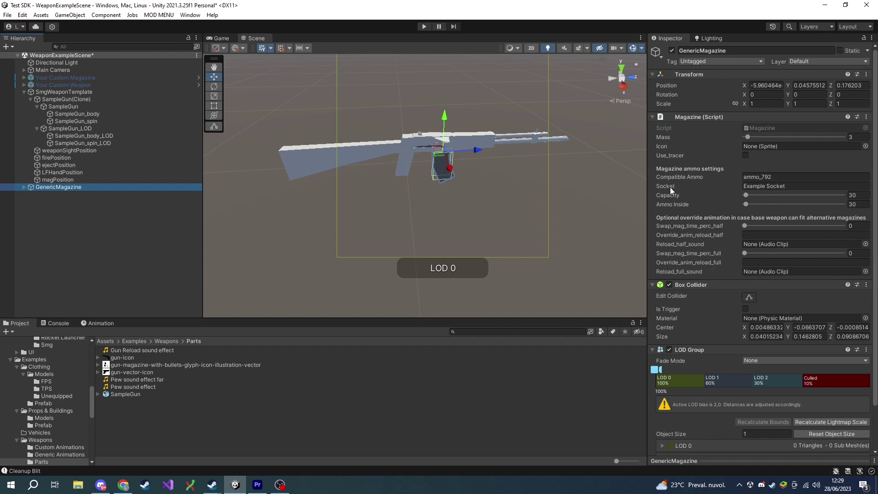
mouse_move(671, 188)
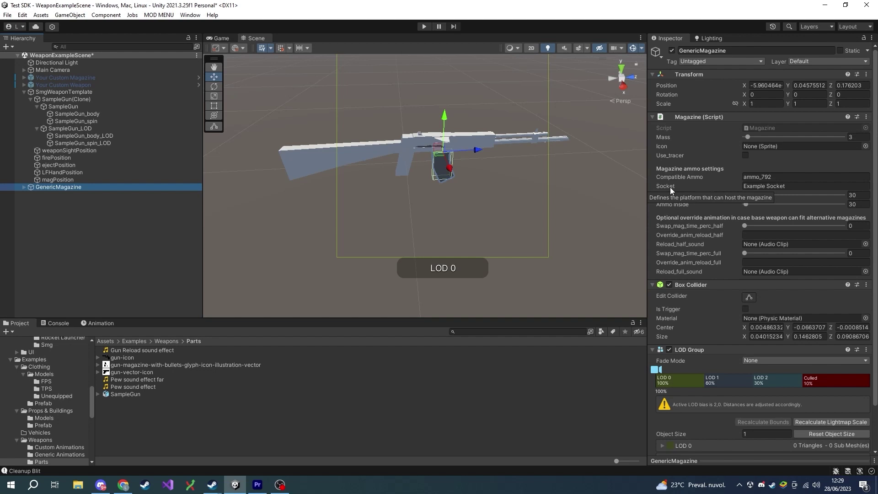
left_click(797, 186)
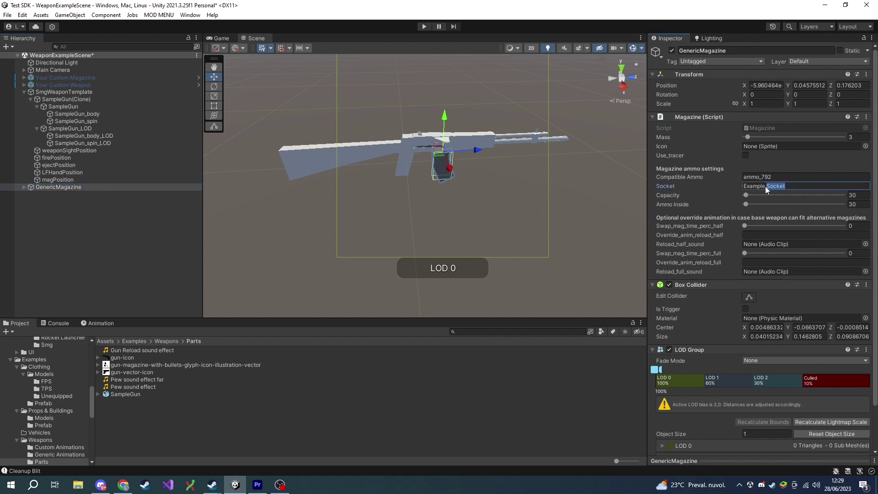
type("M")
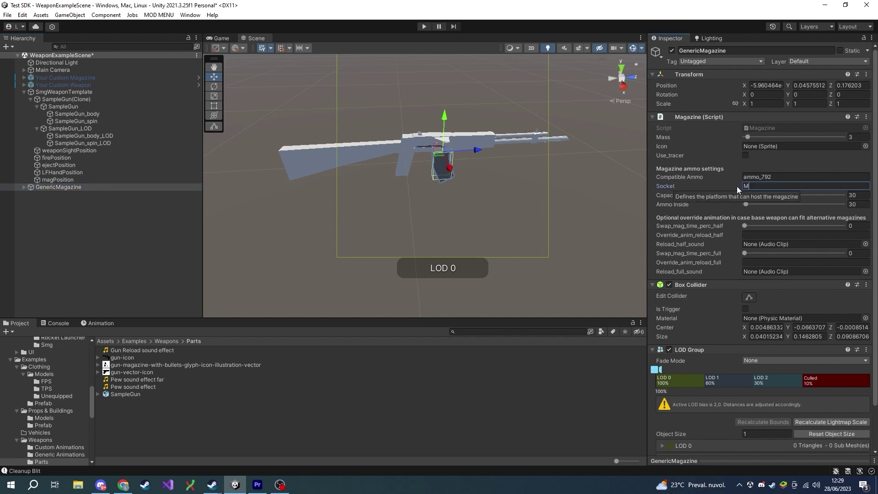
type("y Socket")
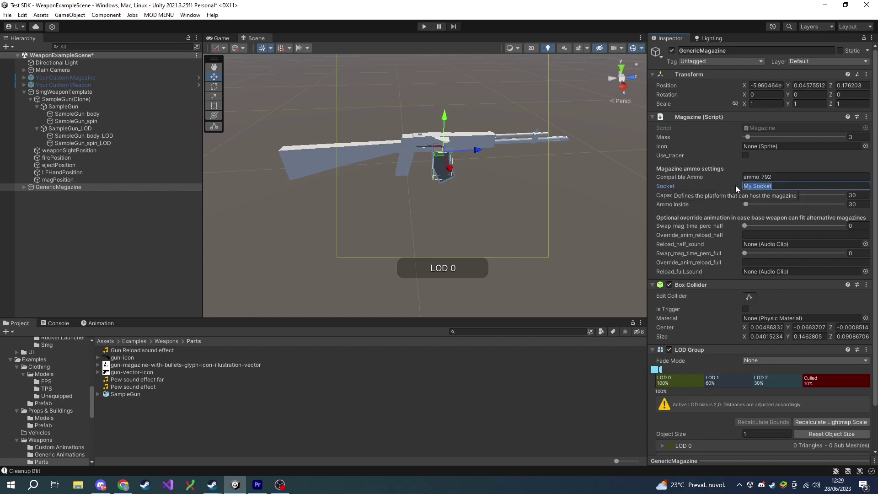
Step: Set the magazine socket of SmgWeaponTemplate's Generic Gun script to "My Socket"
left_click(64, 92)
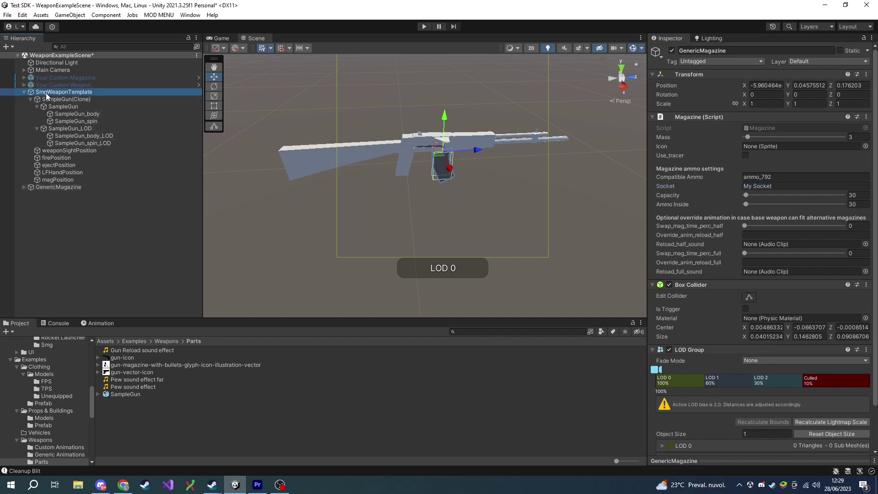
scroll(712, 285, "down", 9)
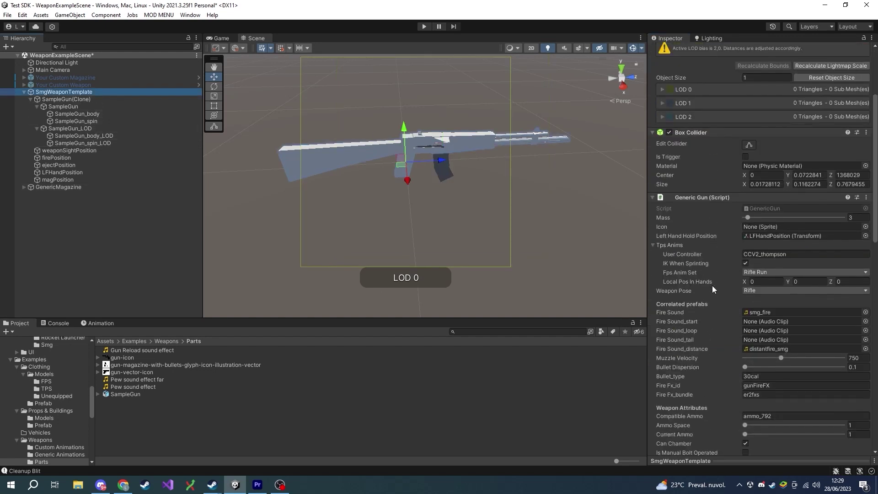
scroll(713, 286, "down", 5)
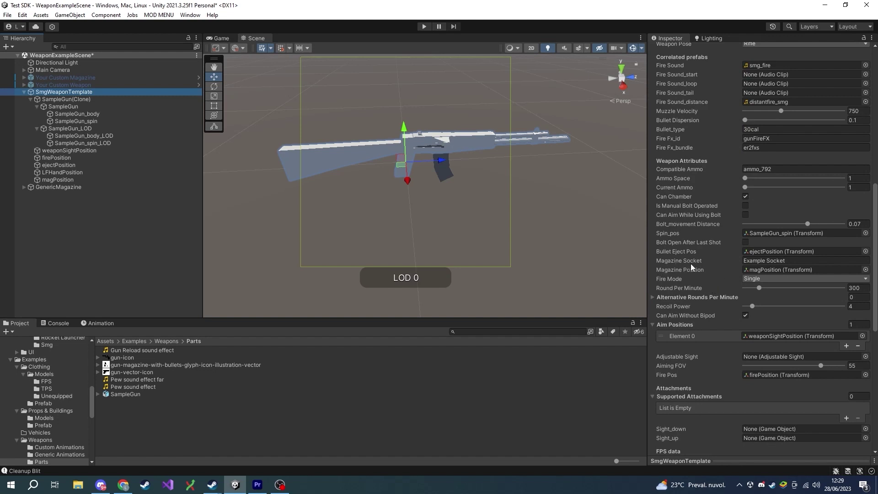
left_click(794, 261)
type("My Socket")
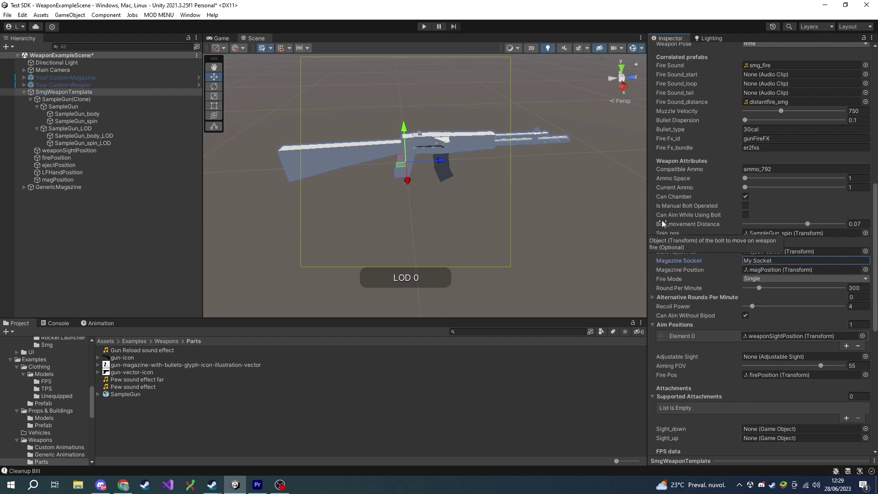
Step: Expand GenericMagazine and check its child meshes SampleGun_mag_LOD and SampleGun_mag
left_click(41, 186)
left_click(24, 187)
left_click(41, 194)
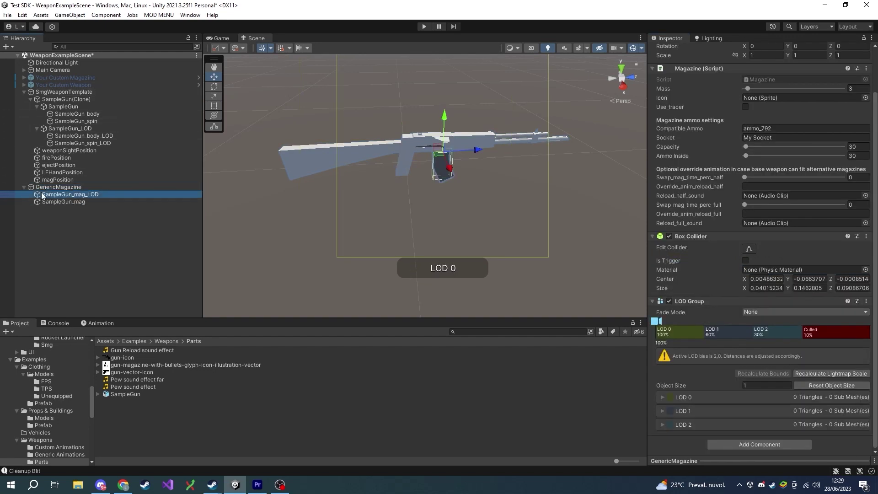
left_click(46, 202)
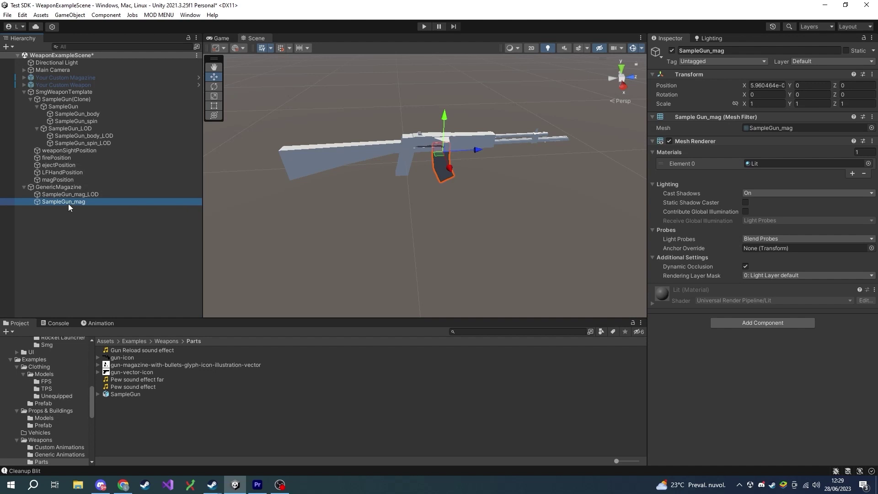
Step: Delete LOD 2 from GenericMagazine's LOD group and set LOD 1 to begin at 80% and culling at 2%
left_click(62, 187)
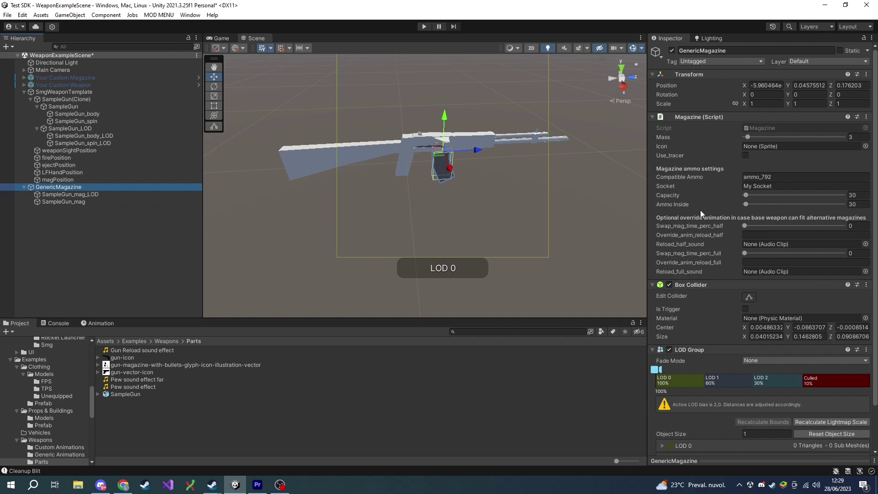
scroll(741, 209, "down", 3)
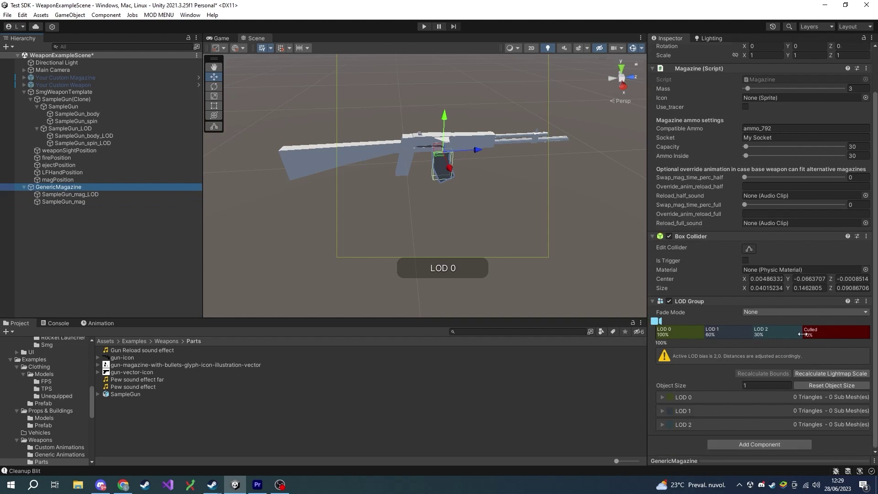
left_click_drag(804, 334, 842, 327)
right_click(763, 336)
left_click(762, 336)
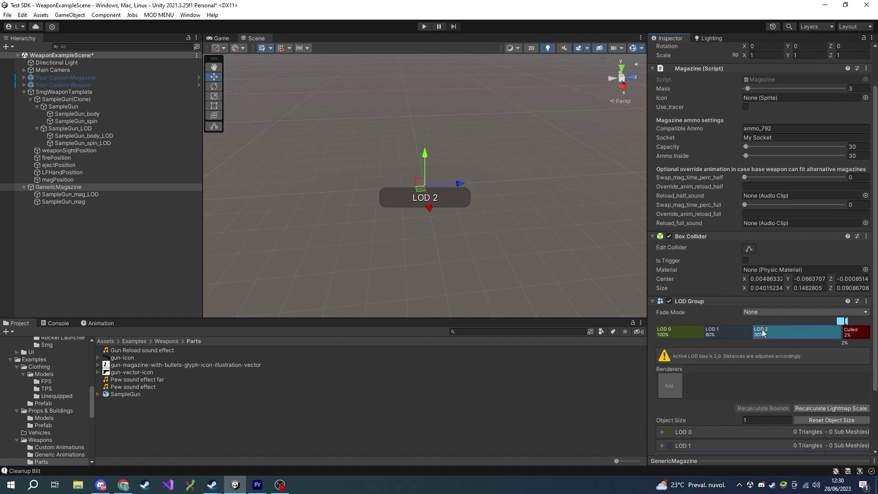
right_click(763, 336)
left_click(772, 345)
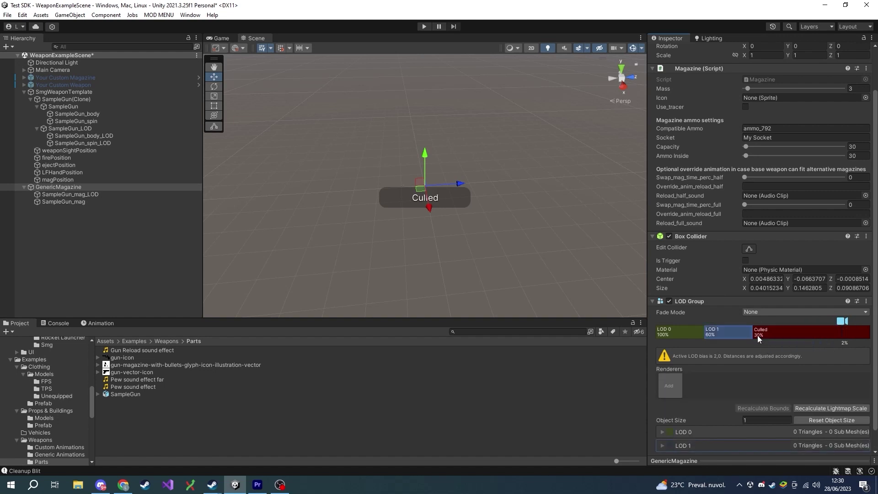
left_click_drag(756, 334, 839, 331)
left_click_drag(701, 333, 679, 331)
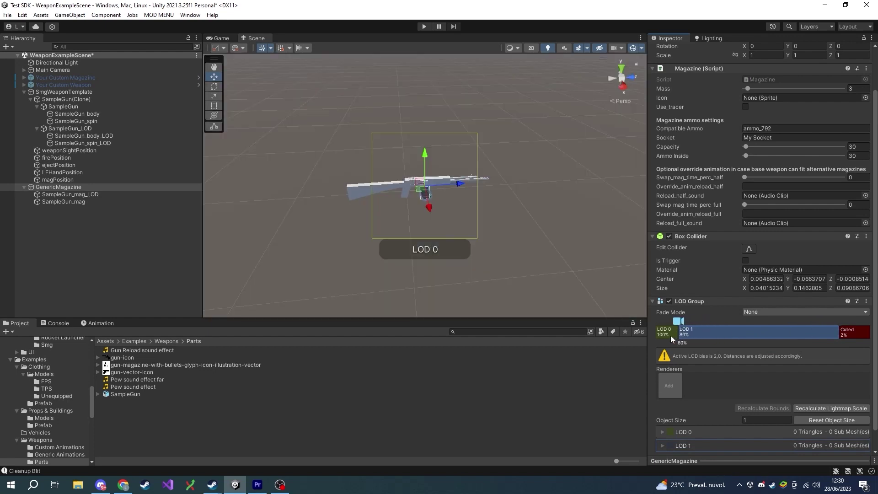
Step: Assign SampleGun_mag to LOD 0 and SampleGun_mag_LOD to LOD 1 in GenericMagazine's LOD group
left_click(81, 202)
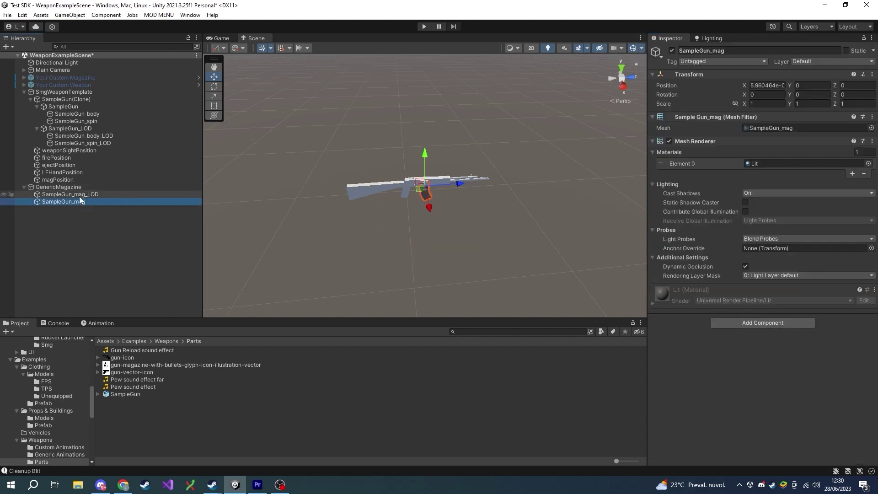
left_click(77, 188)
left_click(76, 202)
left_click_drag(76, 202, 663, 380)
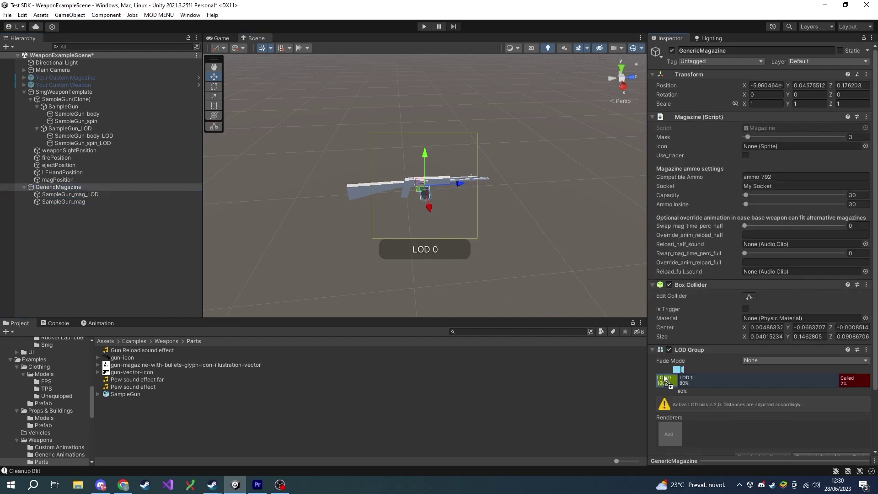
left_click(78, 194)
mouse_move(77, 194)
left_mouse_down()
mouse_move(587, 280)
mouse_move(720, 381)
left_mouse_up()
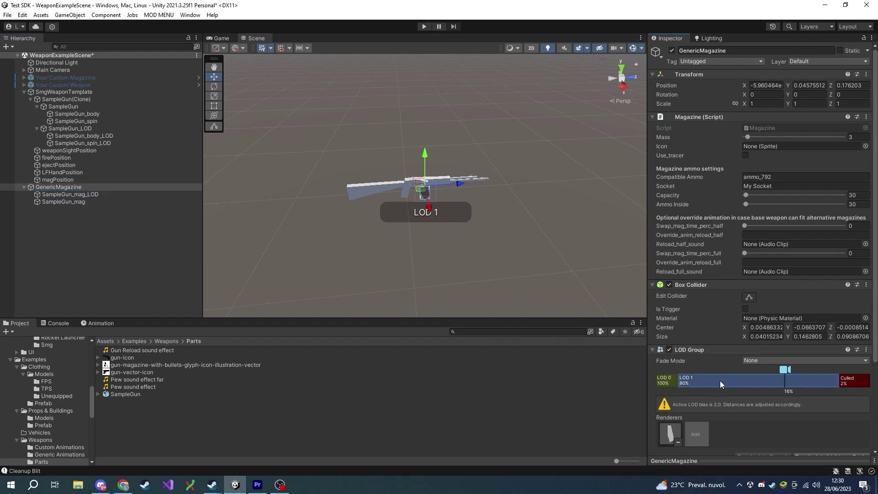
scroll(420, 185, "up", 1)
scroll(420, 185, "up", 5)
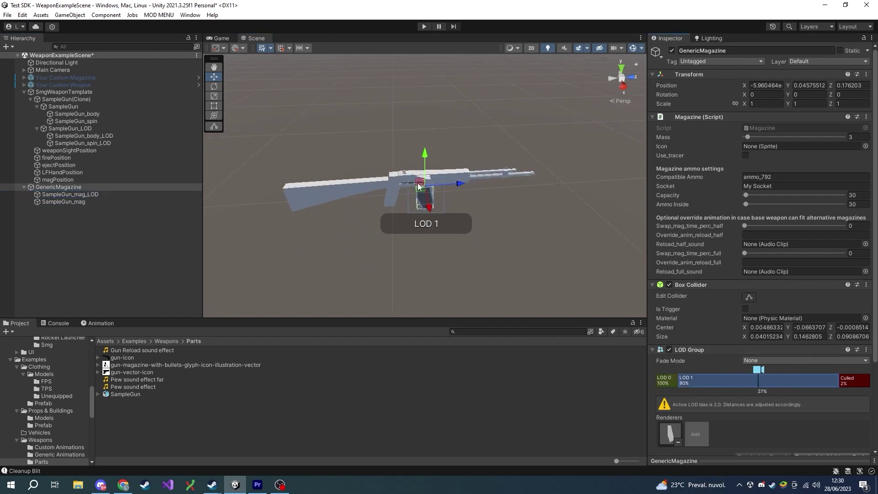
Step: Preview GenericMagazine's switch between LOD 0 and LOD 1 at different camera distances
scroll(410, 215, "up", 6)
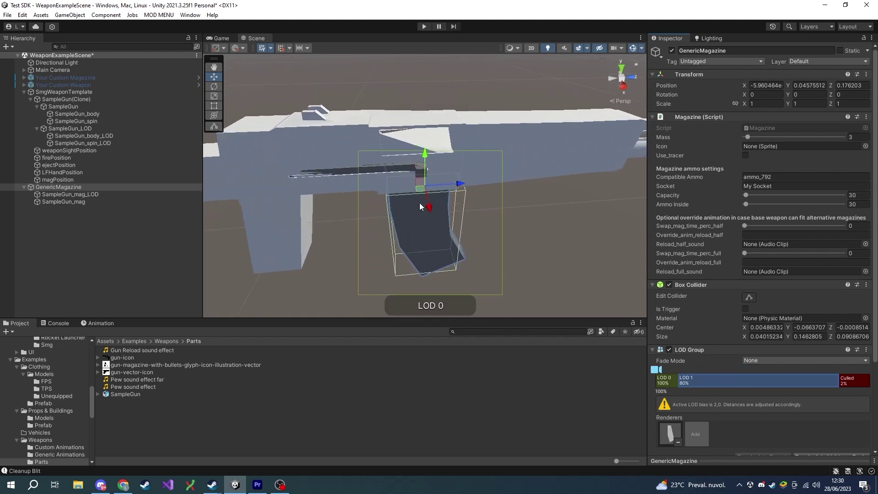
left_click(667, 381)
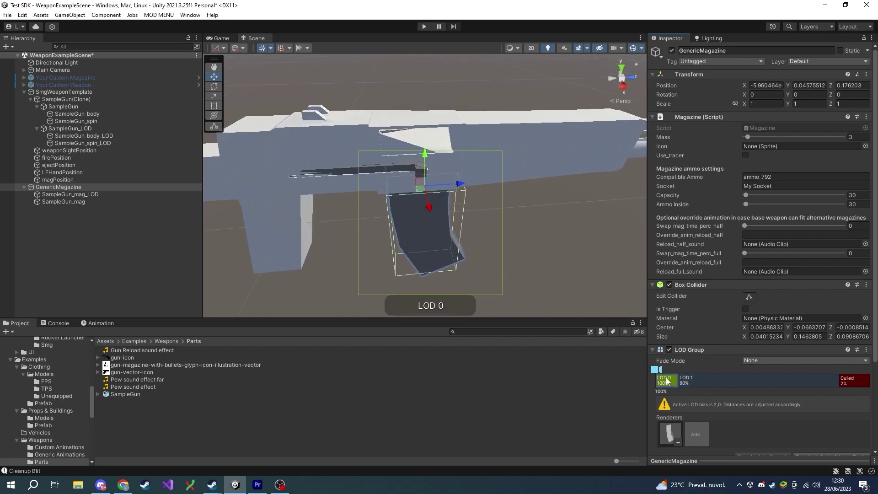
left_click_drag(657, 369, 701, 374)
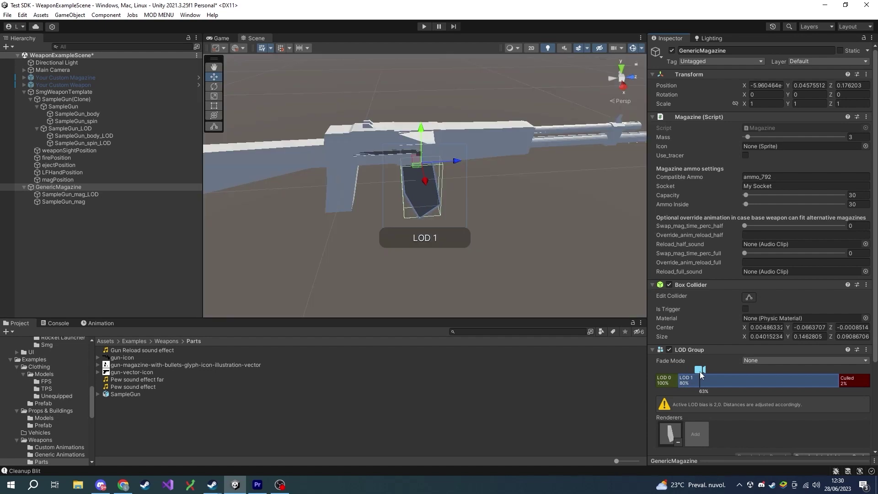
Step: Delete LOD 2 from SmgWeaponTemplate's LOD group and set LOD 1 to begin at 80% and culling at 2%
left_click(72, 92)
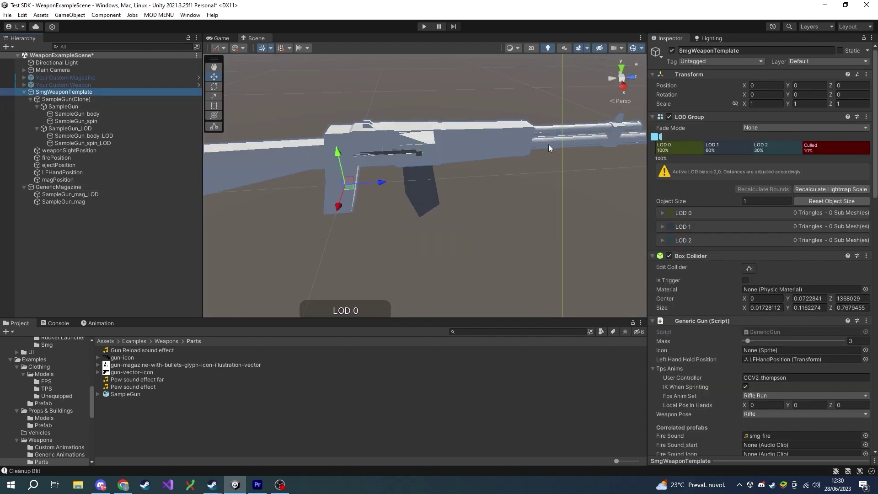
right_click(764, 147)
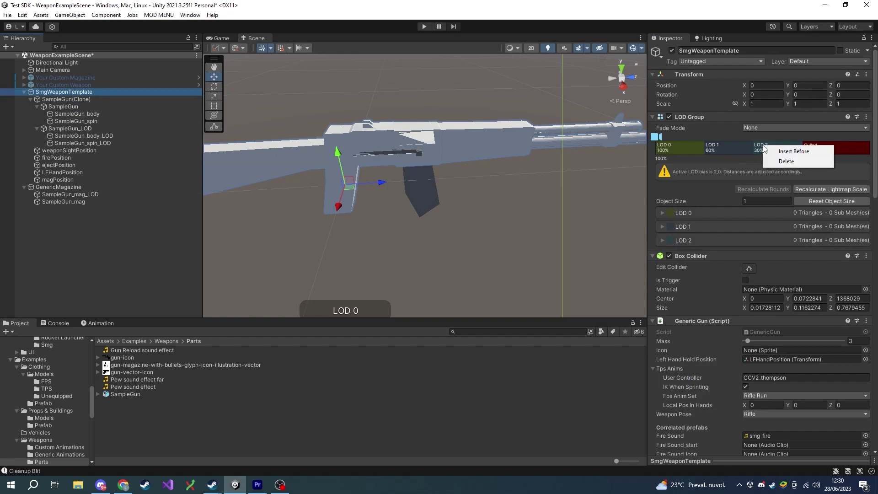
left_click(775, 160)
left_click_drag(751, 147, 842, 146)
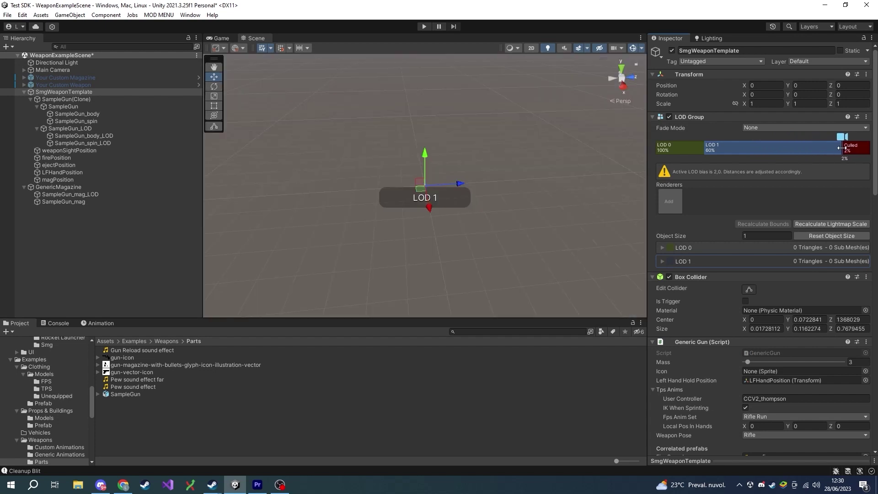
left_click_drag(703, 147, 676, 147)
scroll(506, 163, "up", 5)
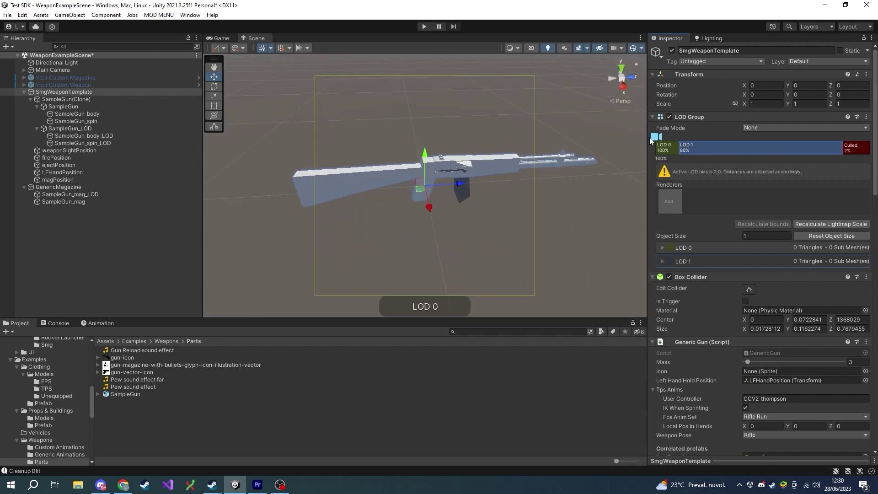
mouse_move(652, 137)
left_mouse_down()
mouse_move(697, 138)
mouse_move(672, 137)
left_mouse_up()
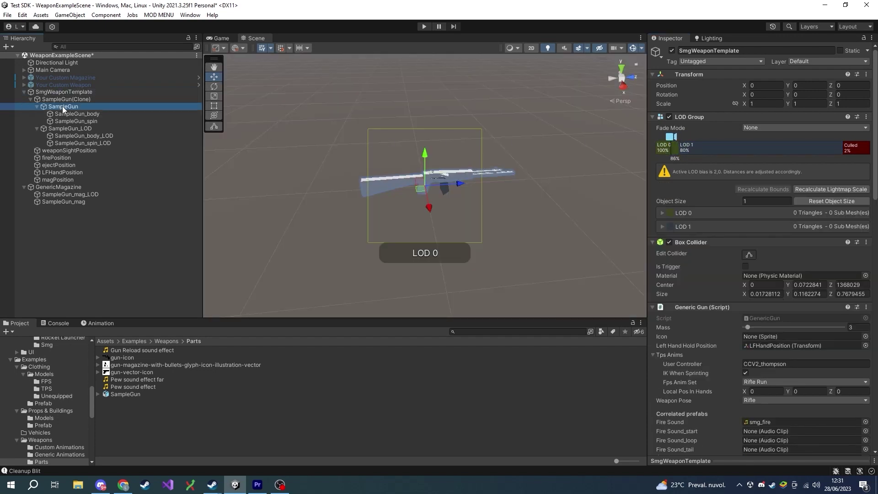
Step: Assign SampleGun's meshes to LOD 0 and SampleGun_LOD's meshes to LOD 1 in SmgWeaponTemplate's LOD group, and preview the transition
left_click_drag(62, 107, 663, 151)
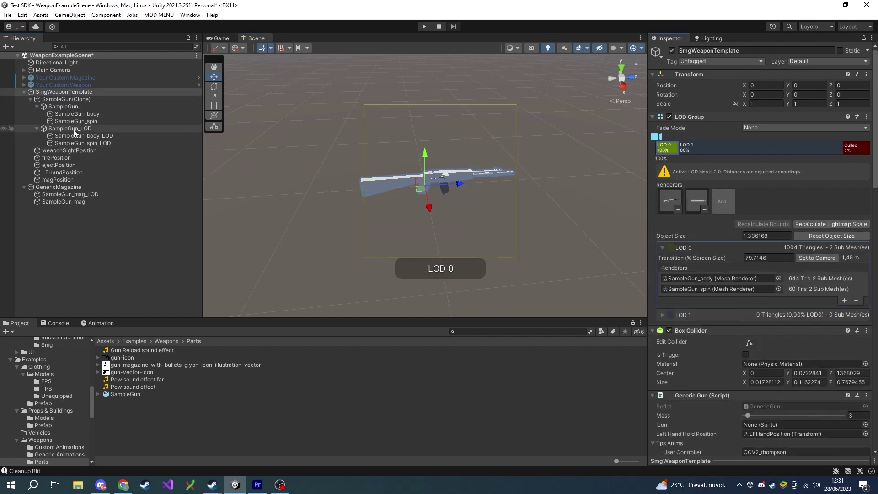
left_click_drag(73, 130, 635, 169)
left_click(724, 153)
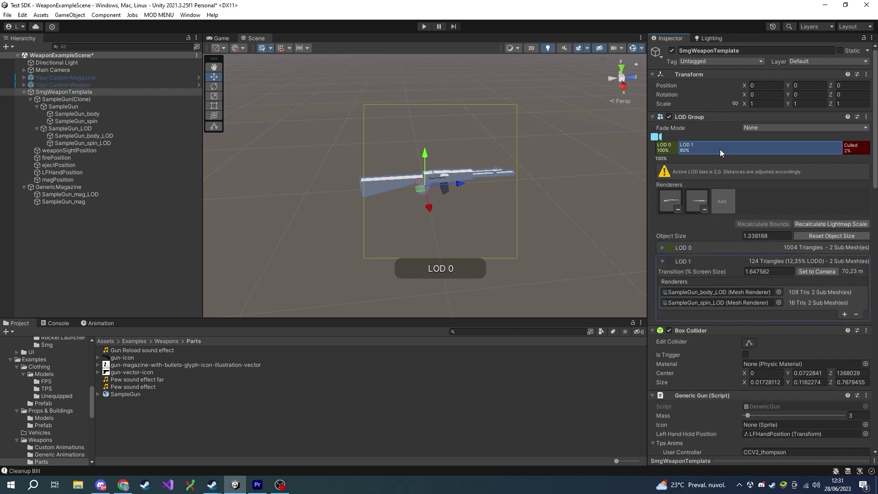
mouse_move(663, 140)
left_mouse_down()
mouse_move(676, 145)
mouse_move(646, 151)
mouse_move(851, 162)
mouse_move(729, 170)
mouse_move(663, 161)
left_mouse_up()
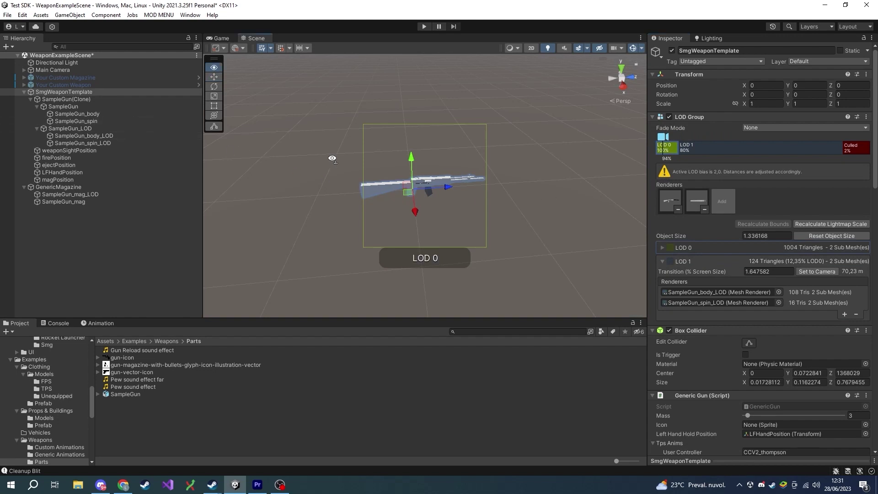
left_click_drag(330, 157, 316, 168, "alt")
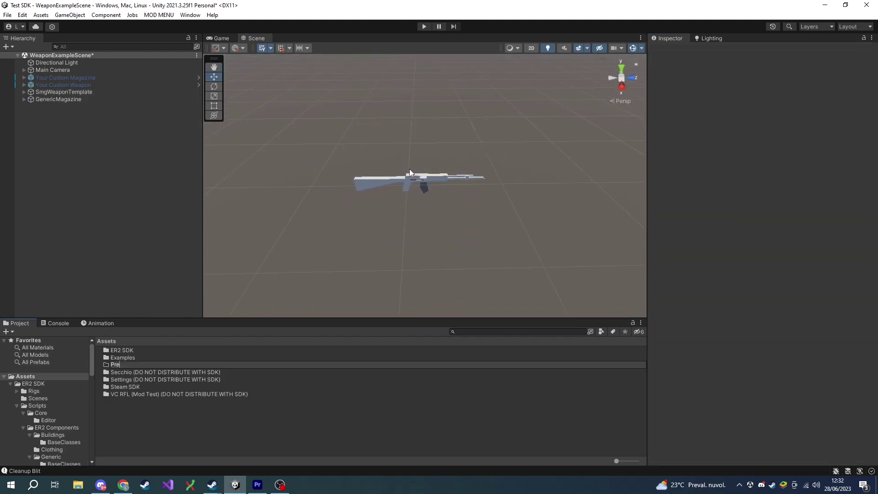
Step: Name the new Assets folder Prefabs and save SmgWeaponTemplate and GenericMagazine in it as prefabs
type("fabs")
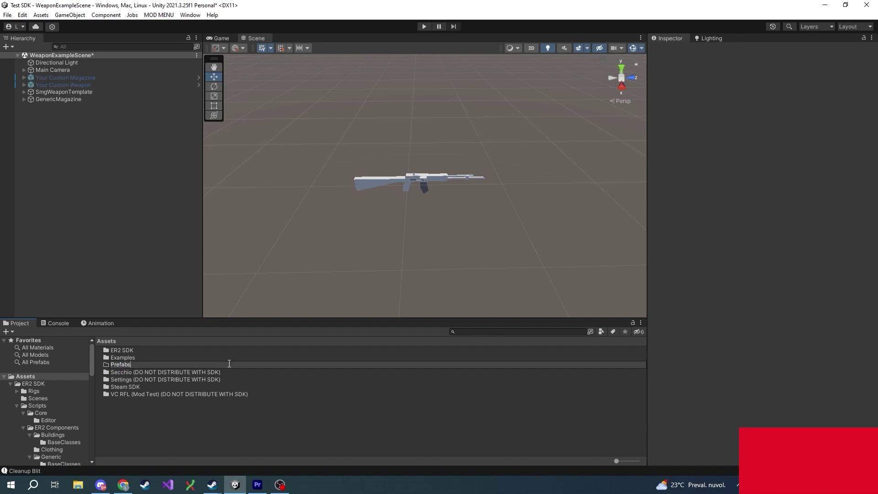
key("Return")
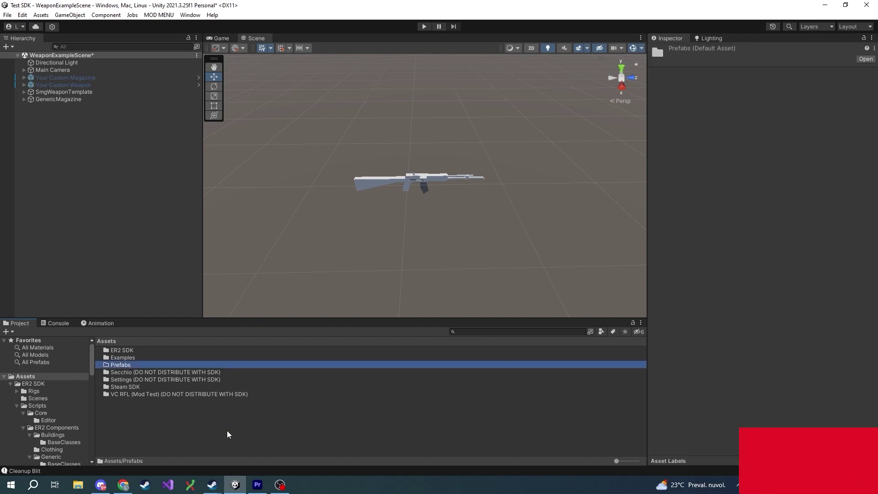
left_click(54, 99)
left_click_drag(55, 93, 79, 131, "shift")
left_click_drag(107, 306, 125, 363)
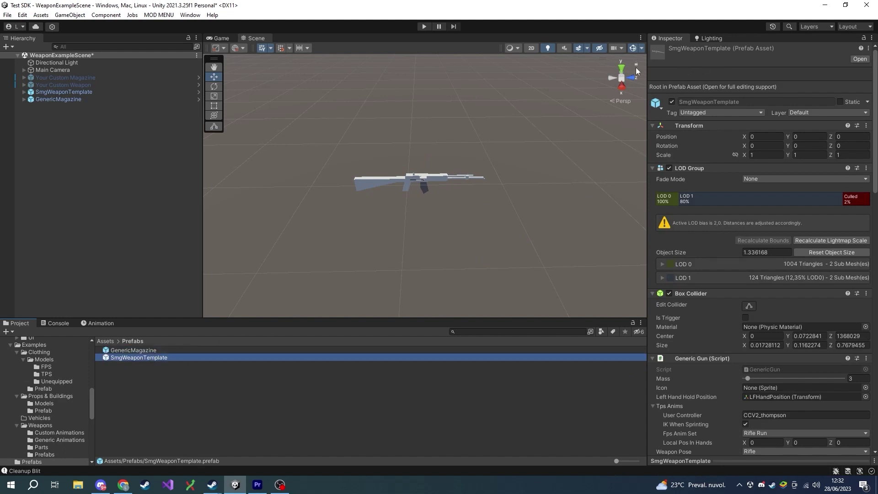
Step: Assign the GenericMagazine prefab asset to a new AssetBundle named TestSmgWeapon
left_click(43, 99)
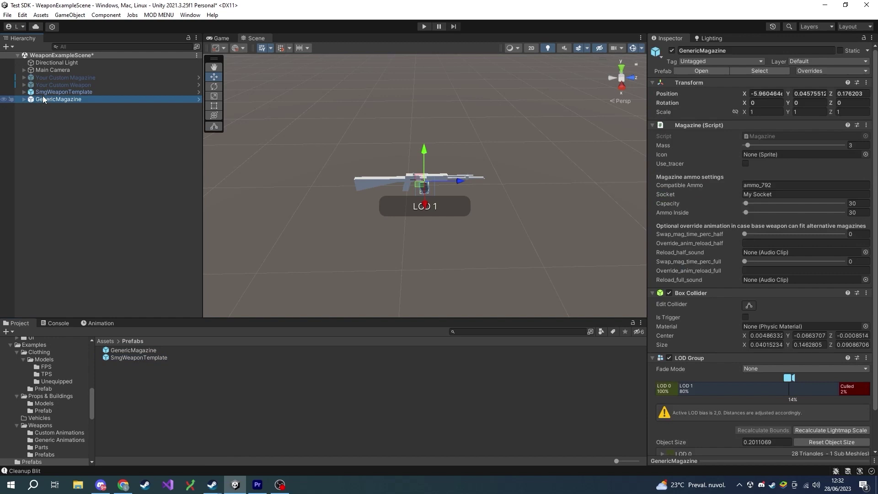
left_click(46, 92)
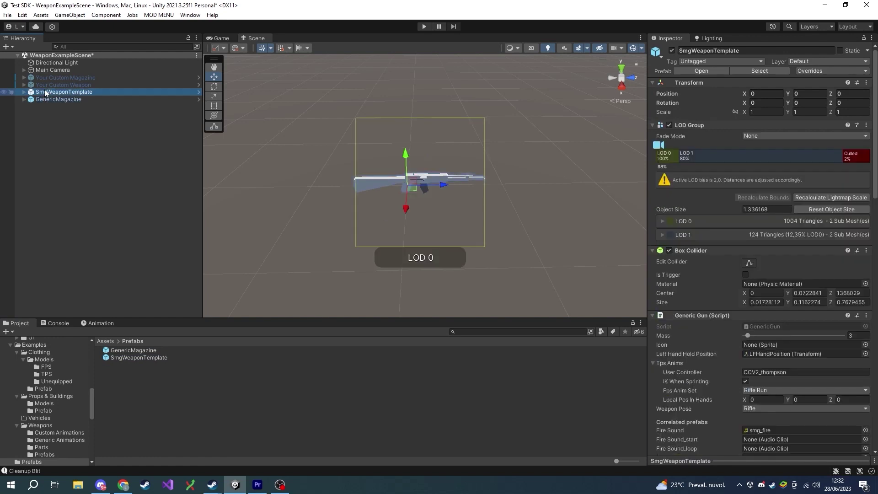
left_click(735, 462)
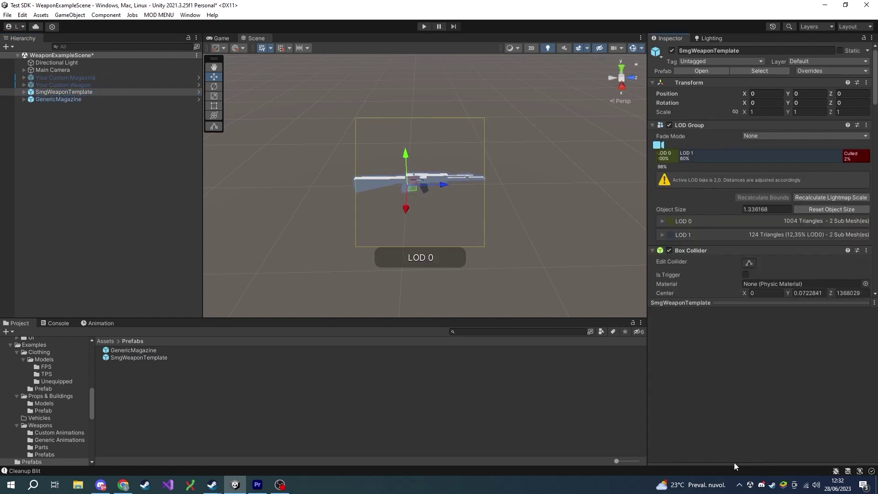
left_click(133, 351)
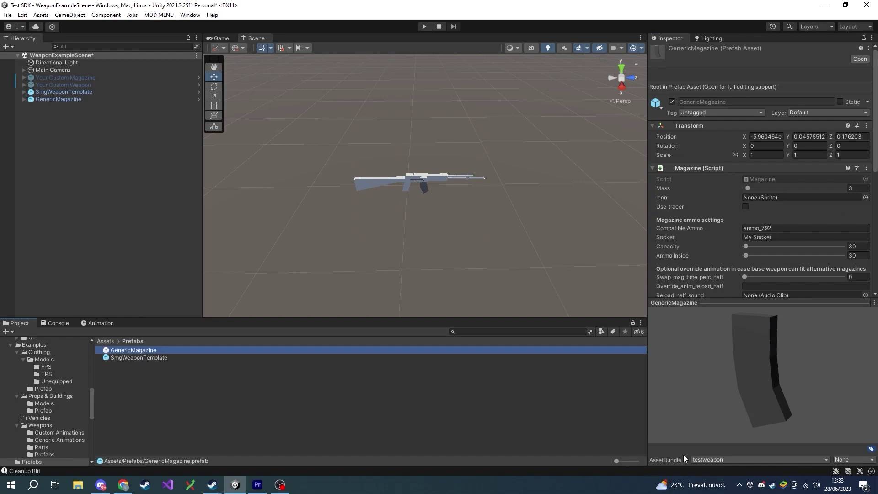
left_click(723, 460)
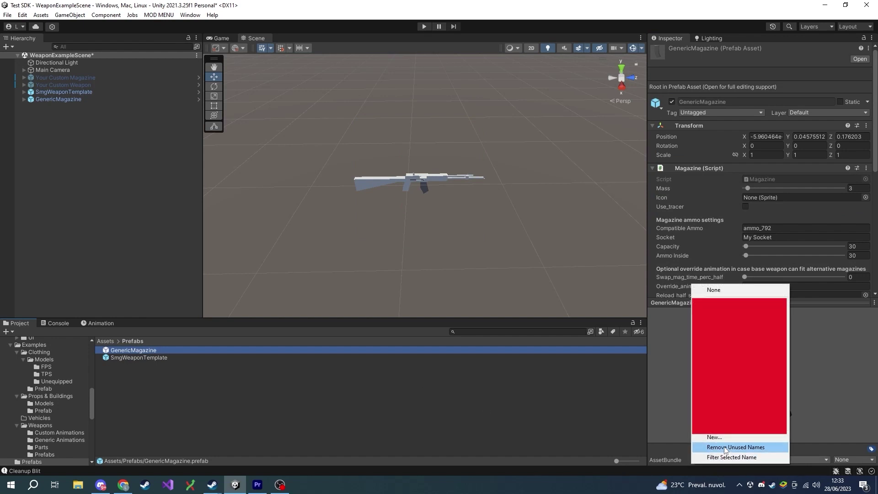
left_click(723, 438)
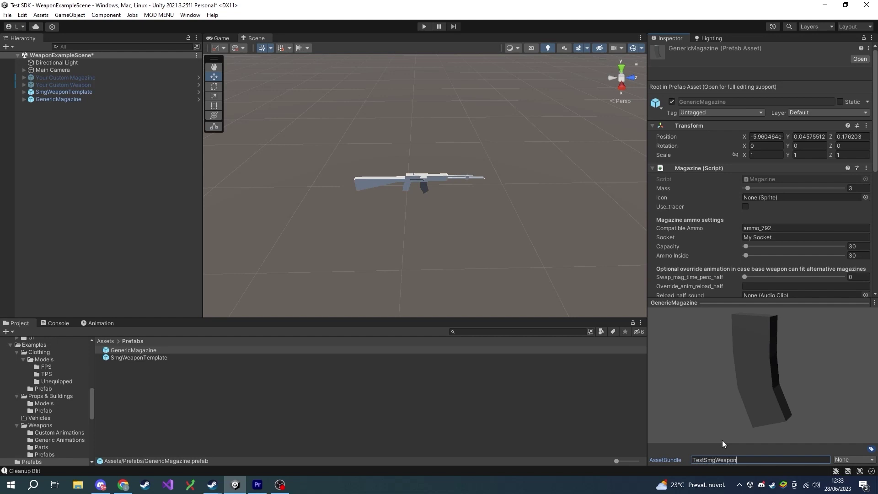
type("TestSmgWeapon")
key("Return")
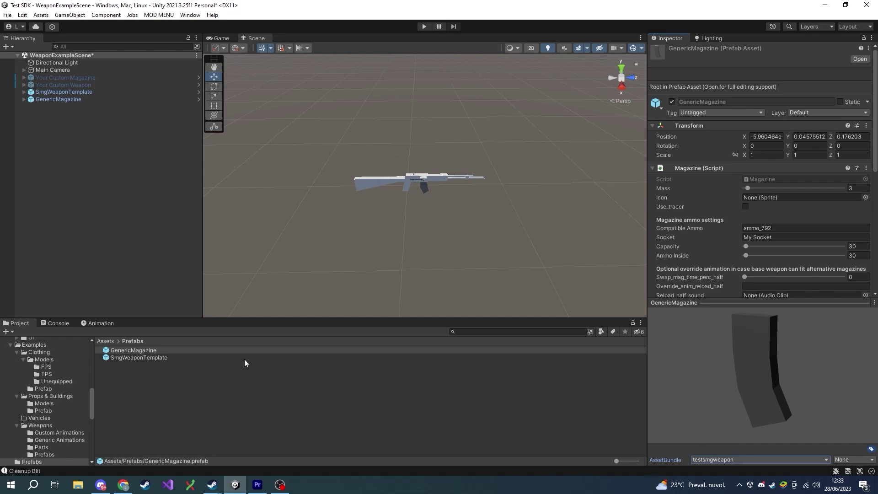
Step: Assign the SmgWeaponTemplate prefab to the existing testsmgweapon AssetBundle and check that GenericMagazine uses the same bundle
left_click(190, 357)
left_click(726, 460)
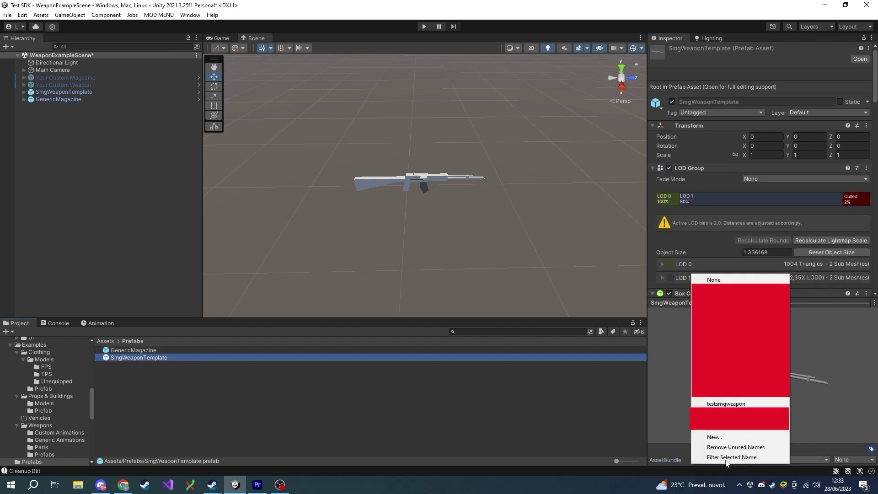
left_click(728, 404)
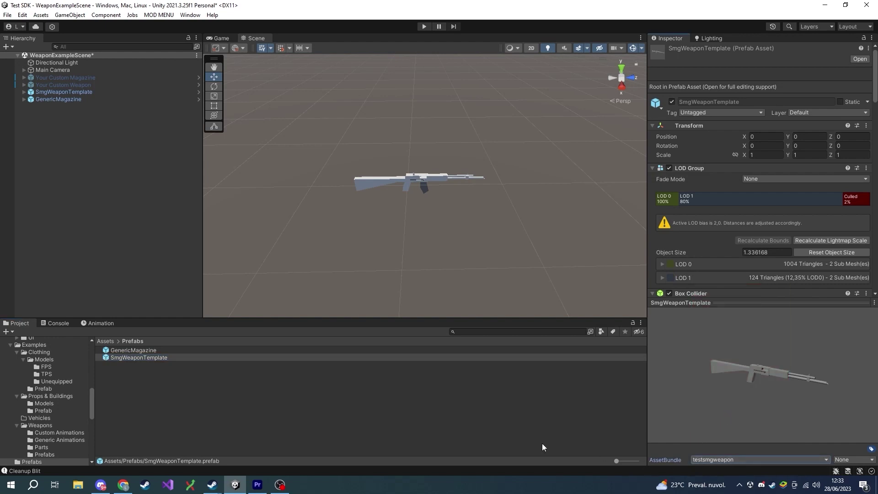
left_click(153, 351)
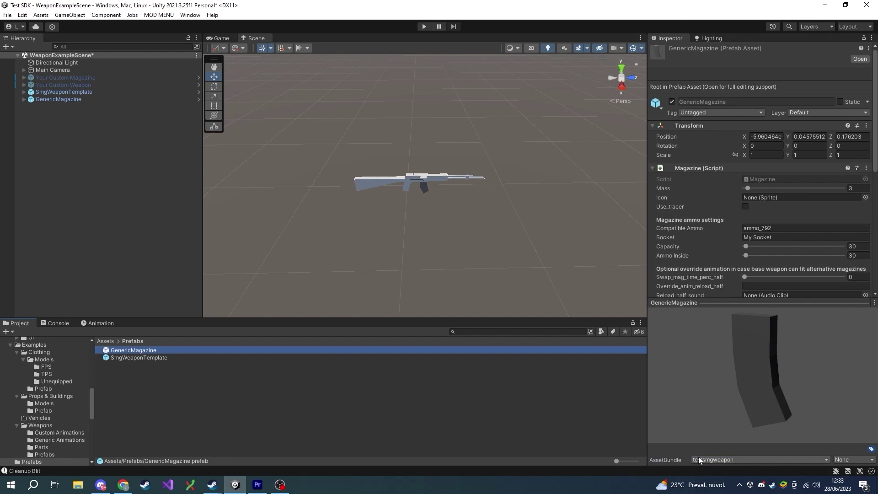
Step: Open the mod compiler and choose testsmgweapon as the AssetBundle to build
left_click(159, 15)
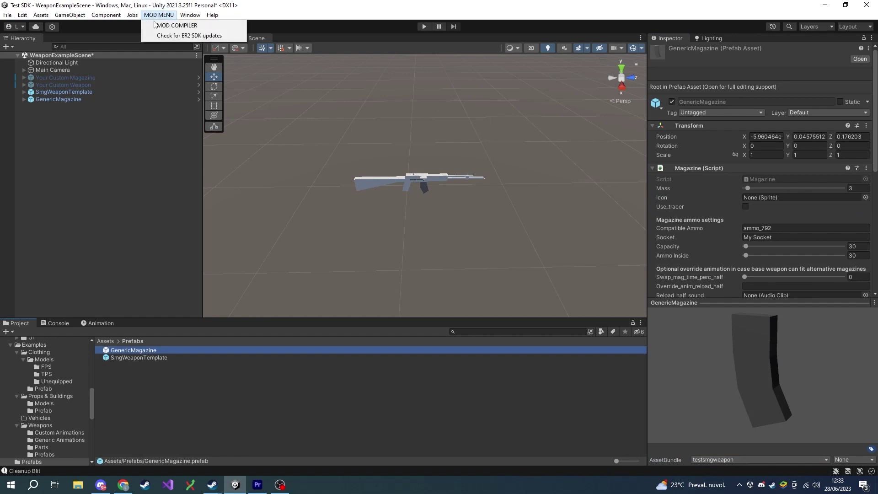
left_click(160, 28)
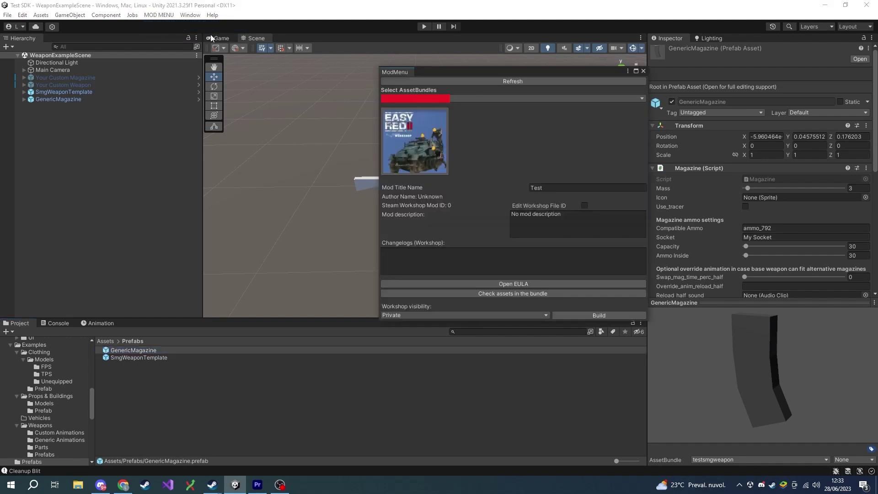
left_click(459, 98)
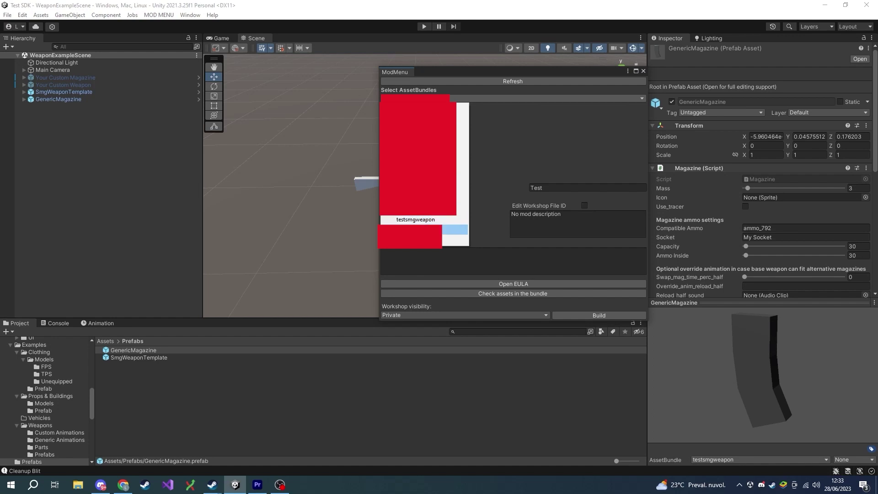
left_click(416, 220)
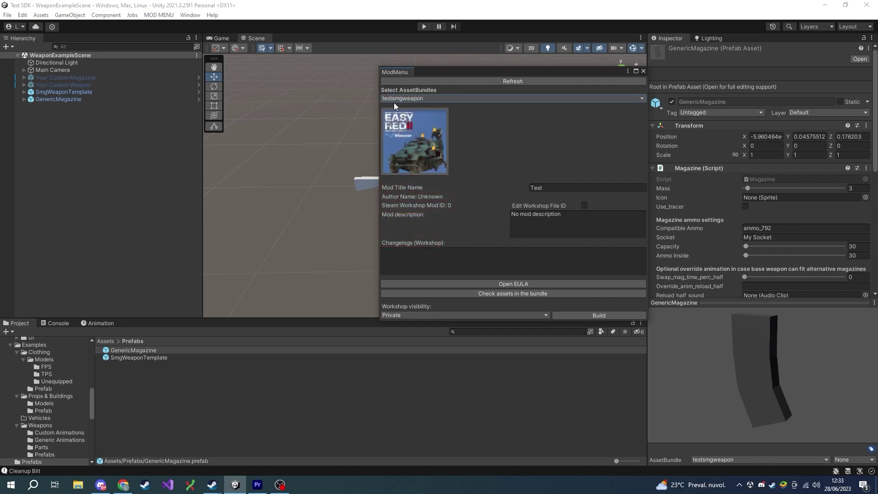
Step: Set the mod title to TestSmgWeapon and the description to "This is a test Smg Weapon"
left_click(548, 190)
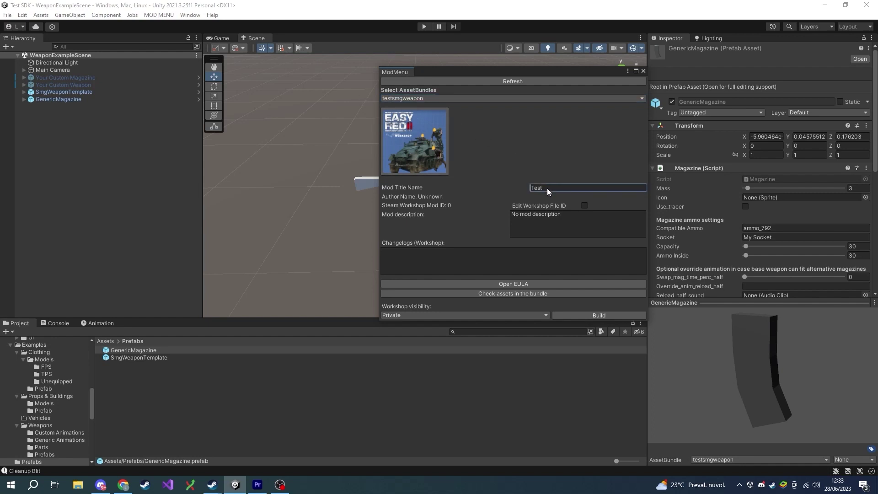
type("SmgWeapon")
left_click(555, 214)
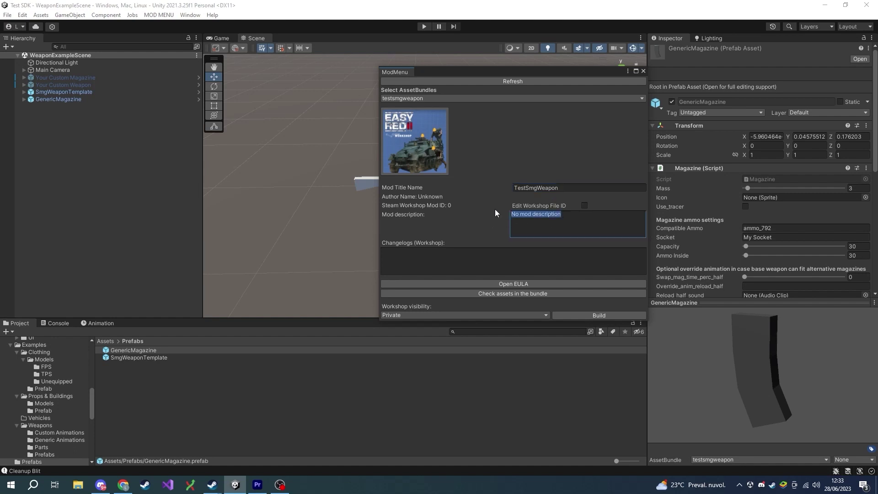
type("This is a test Smg Weapon")
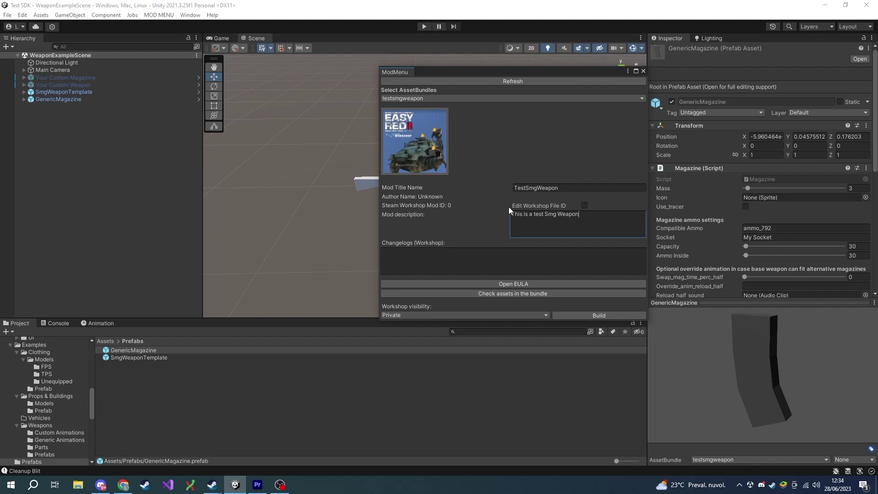
Step: Enter "Initialize" as the Workshop changelog and check the assets in the bundle
left_click(490, 254)
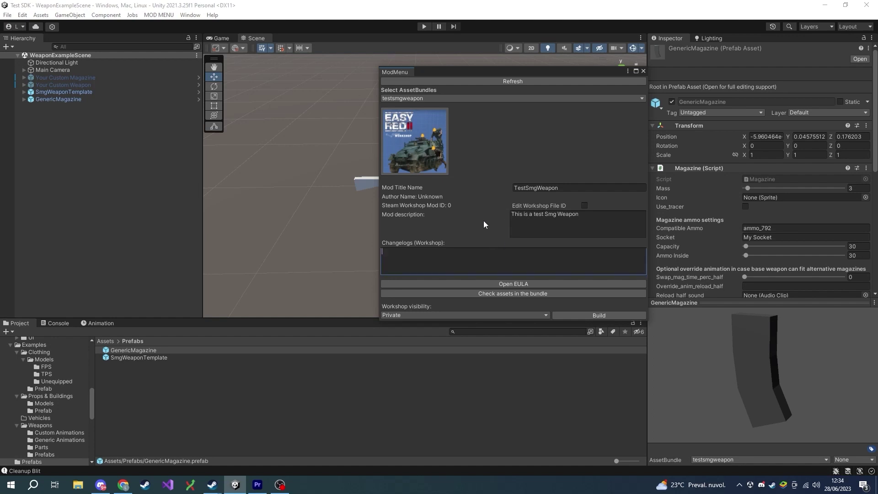
type("Initialize")
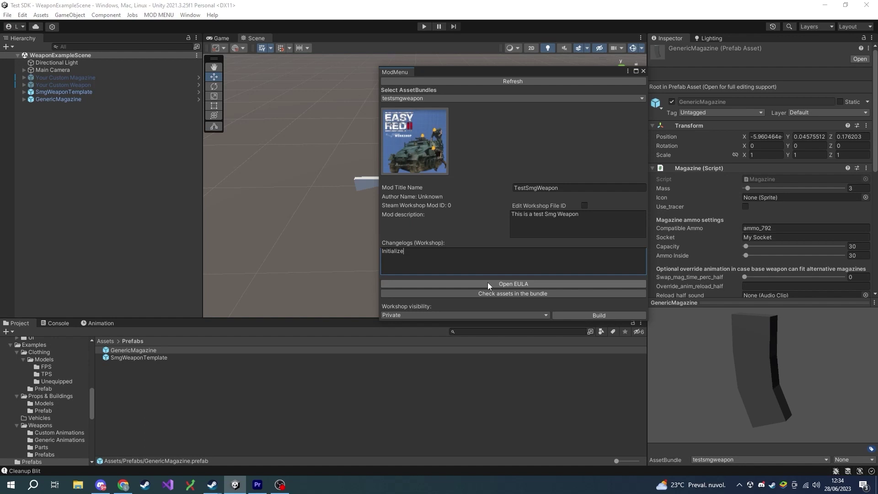
left_click(444, 295)
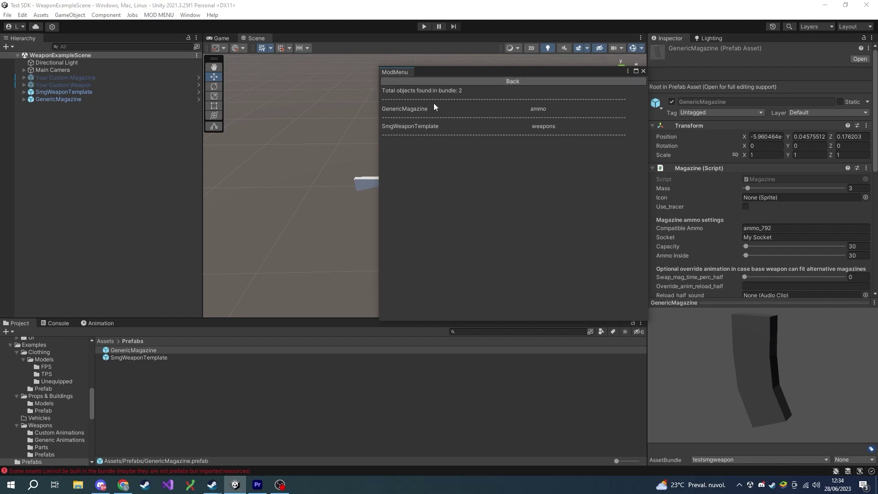
Step: Return from the bundle asset check, set the Workshop visibility to Private and build the mod
left_click(506, 82)
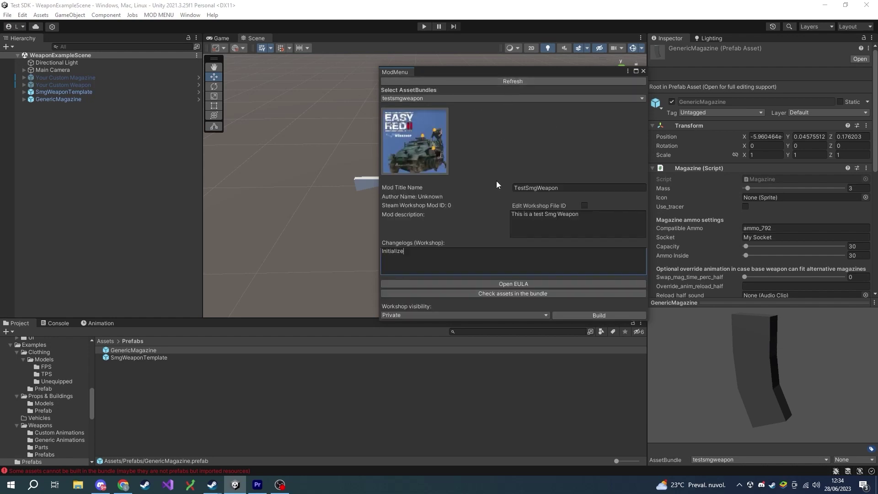
left_click(425, 315)
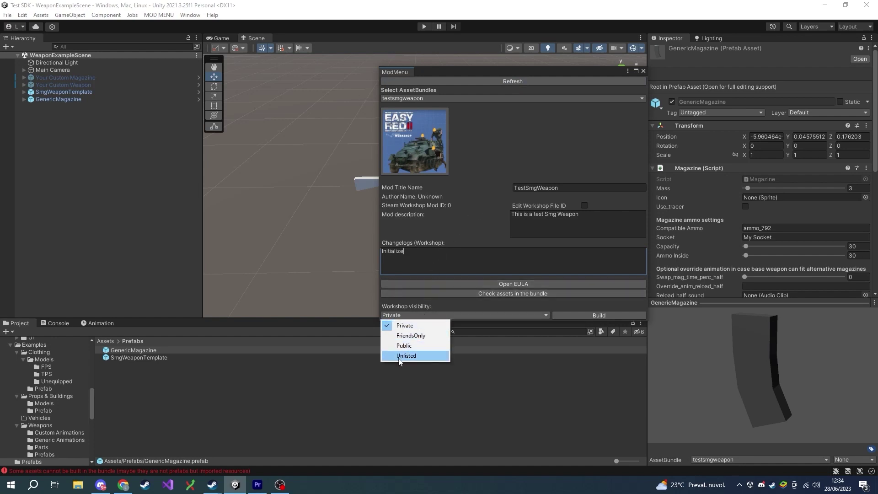
left_click(403, 326)
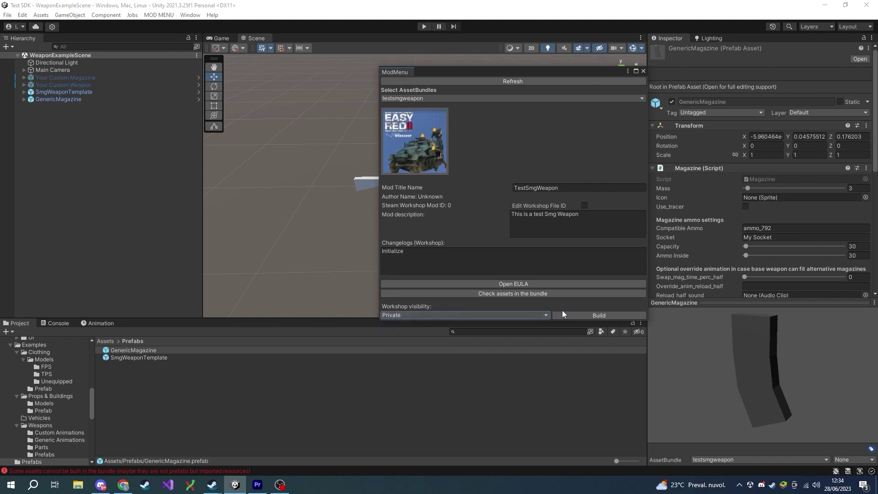
left_click(579, 314)
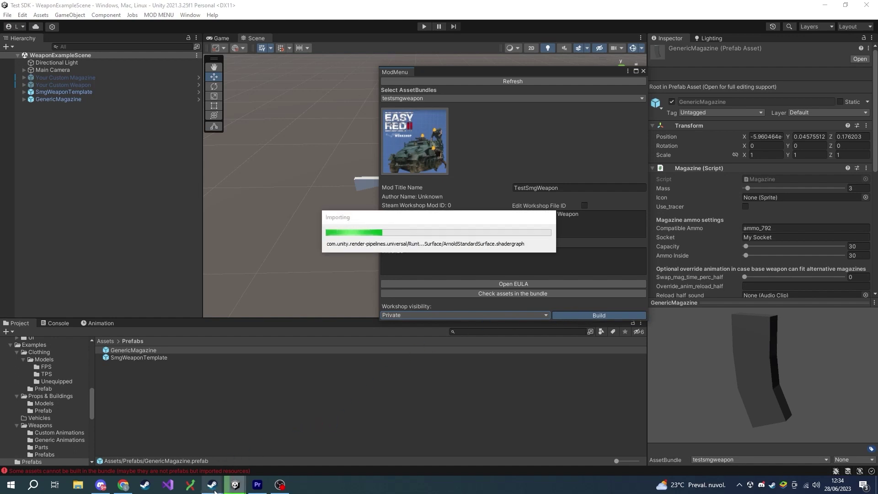
Step: Switch to Steam and check the title and description on the uploaded TestSmgWeapon Workshop page
mouse_move(219, 492)
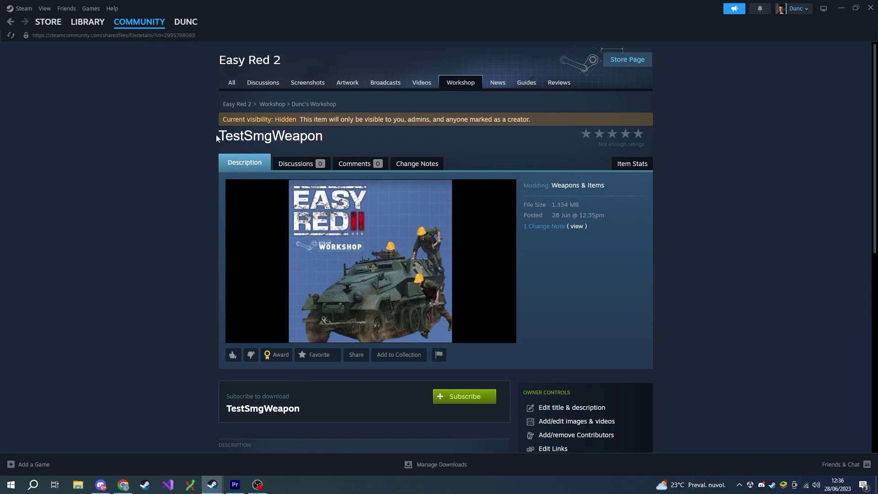
left_click_drag(216, 137, 350, 143)
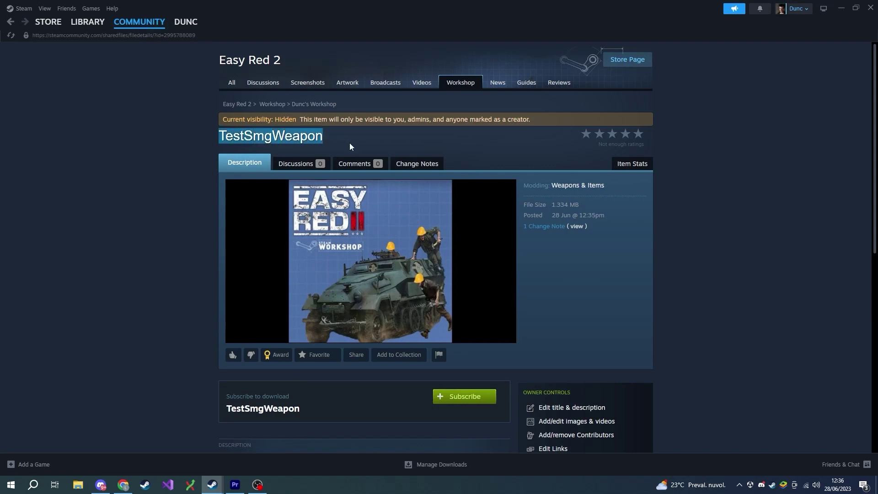
left_click(377, 141)
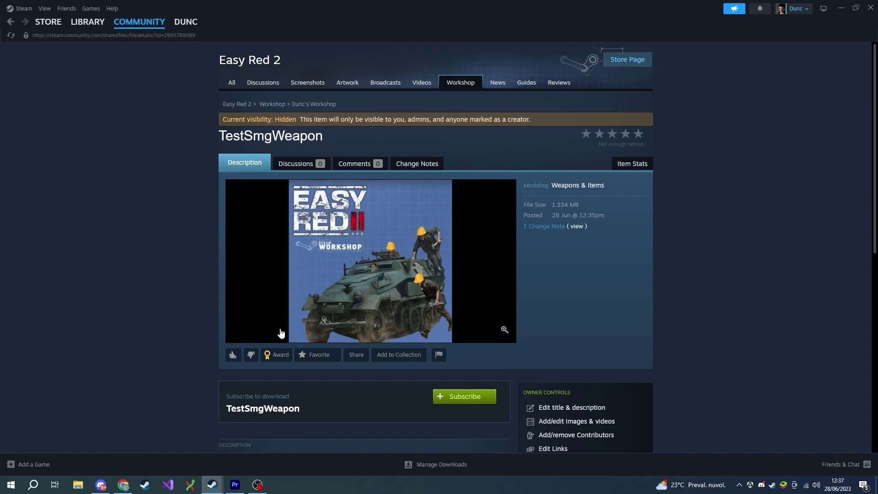
scroll(192, 224, "down", 4)
left_click_drag(216, 277, 303, 278)
left_click(346, 276)
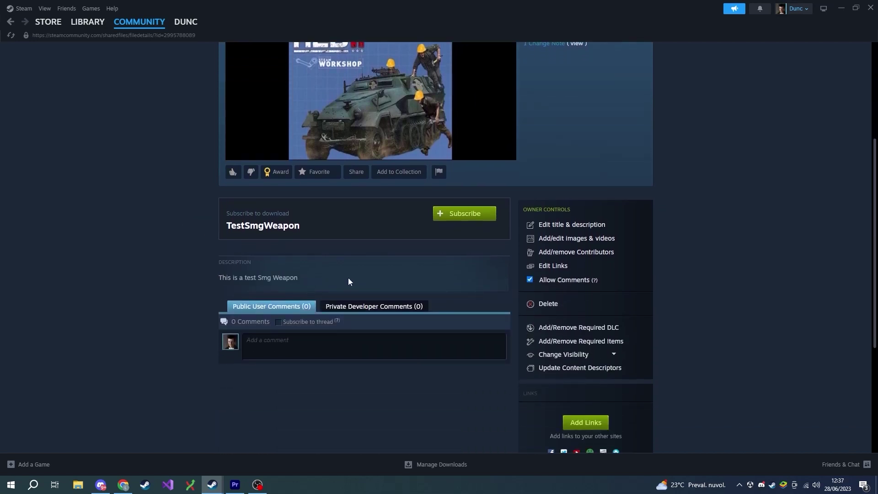
scroll(424, 256, "up", 4)
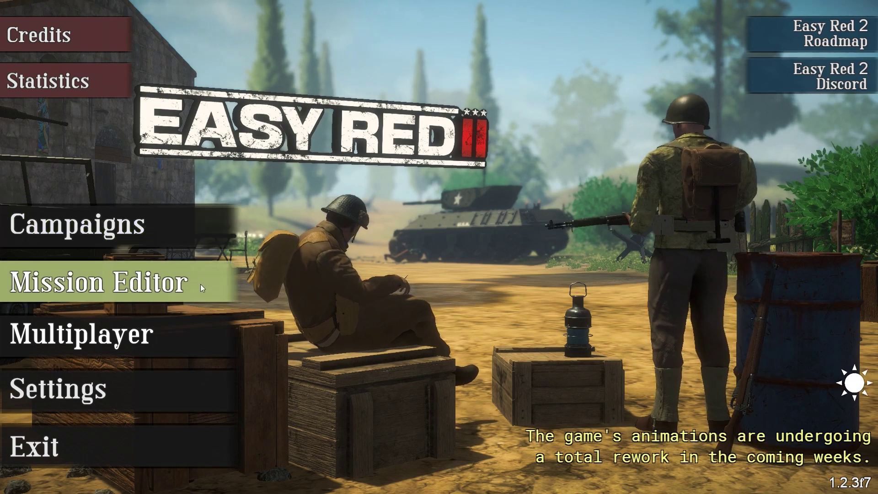
Step: In Easy Red 2, start the Shooting range training mission and spawn as the Medic of the first Infantry Fireteam
left_click(201, 229)
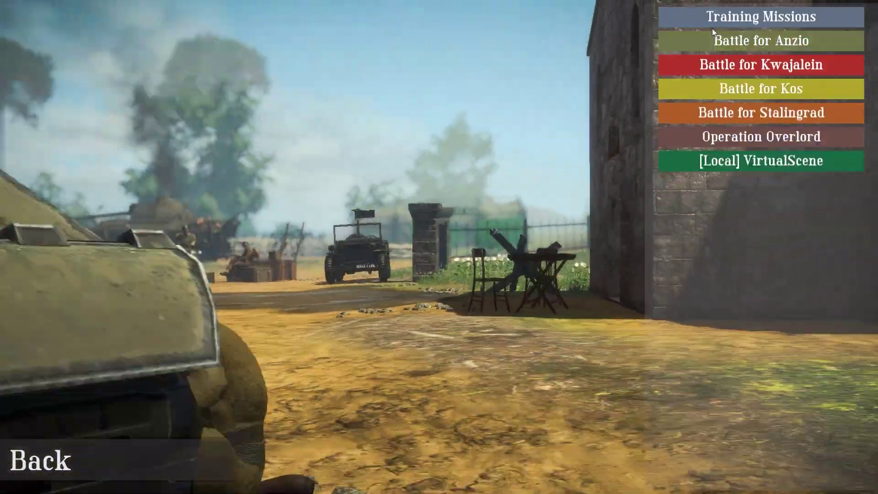
left_click(713, 20)
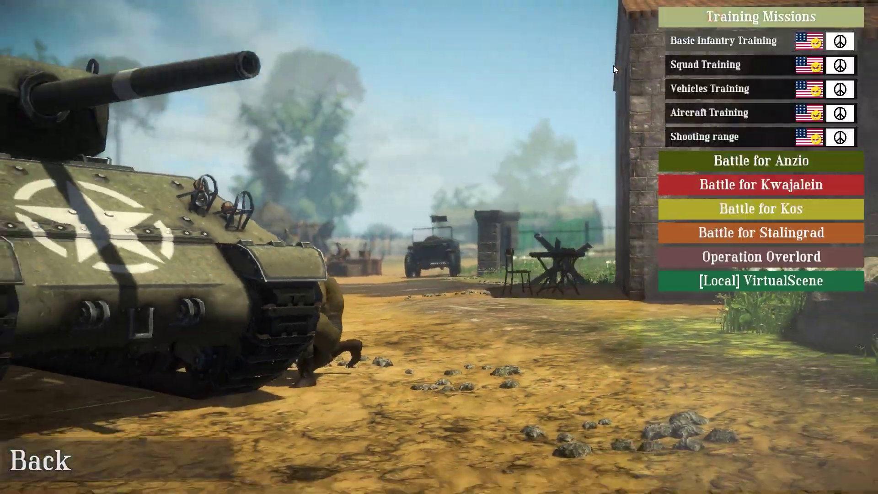
left_click(751, 137)
left_click(500, 317)
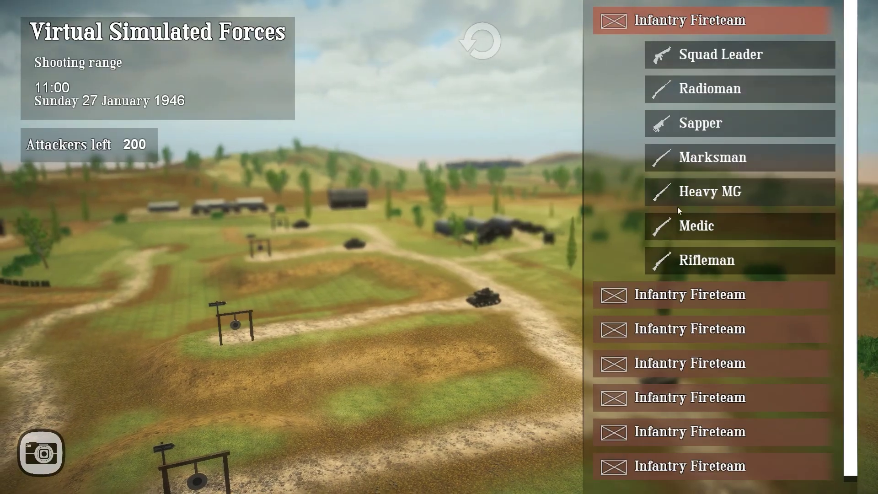
left_click(678, 214)
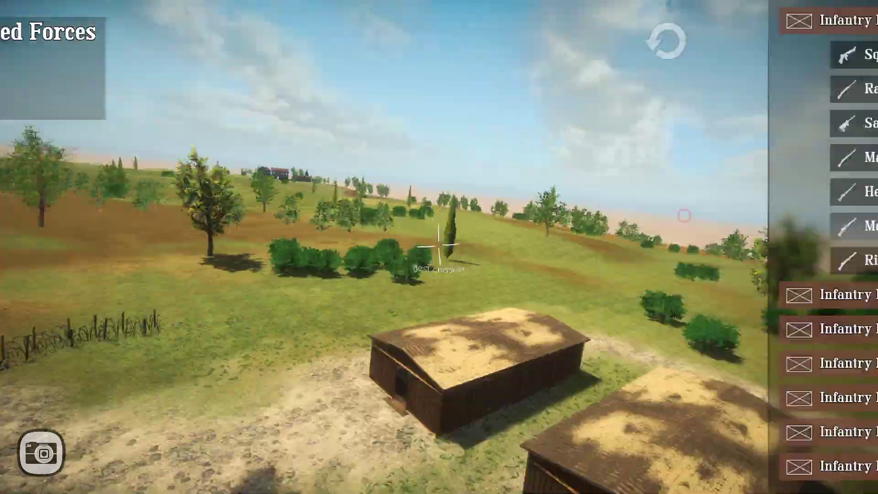
Step: Walk to the weapon rack, browse its weapons to Your Custom Weapon and equip it
key("w")
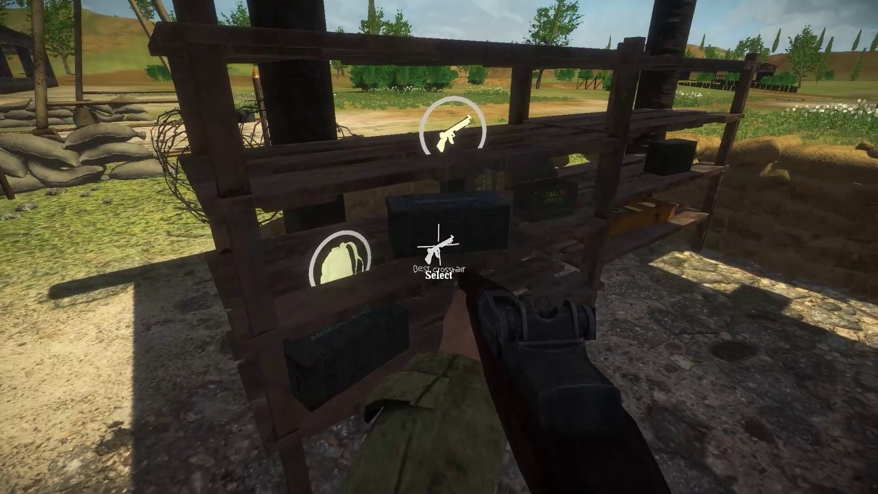
key("e")
left_click(347, 252)
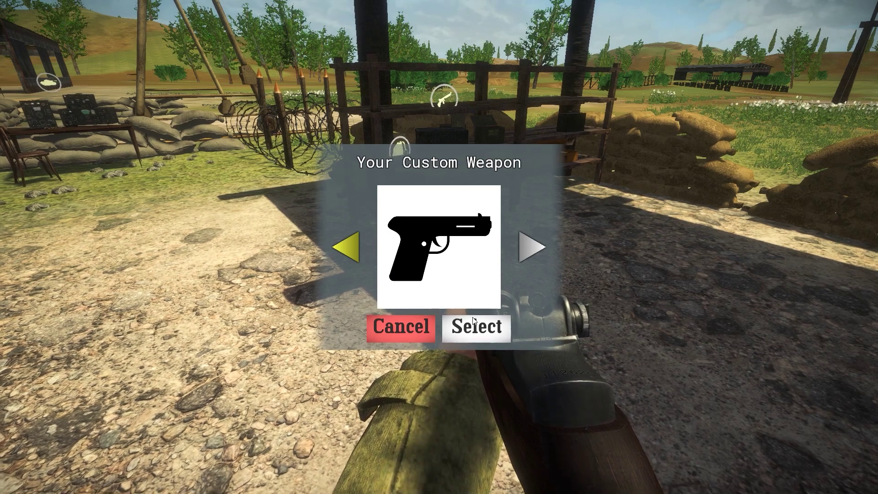
left_click(479, 333)
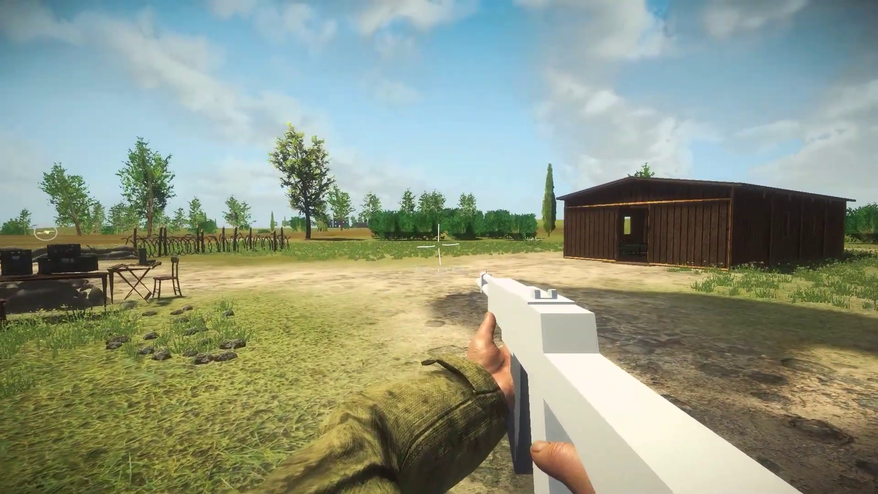
Step: Test the custom weapon by aiming down its sights, checking its magazines in the equipment inventory and reloading
right_click(439, 247)
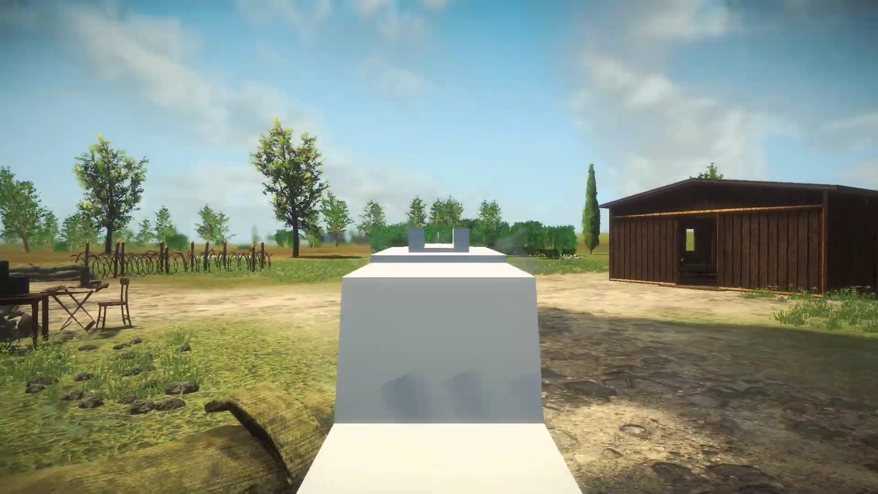
right_click(439, 247)
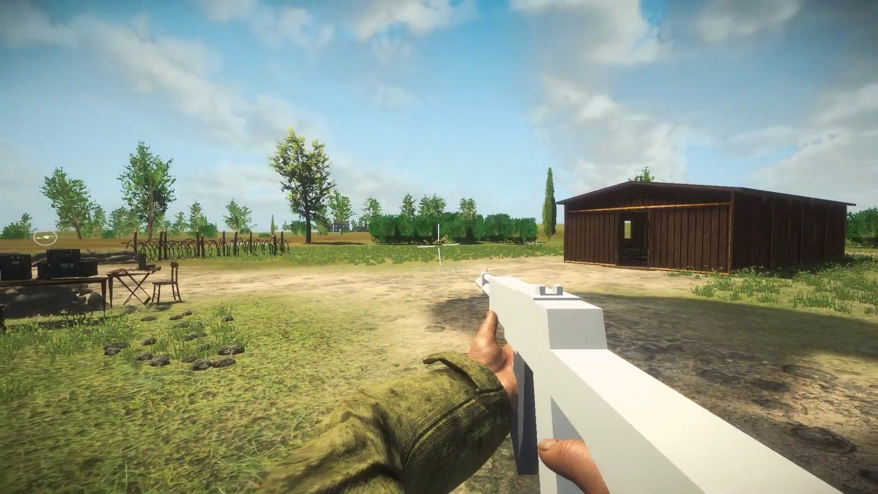
key("Tab")
scroll(120, 413, "down", 3)
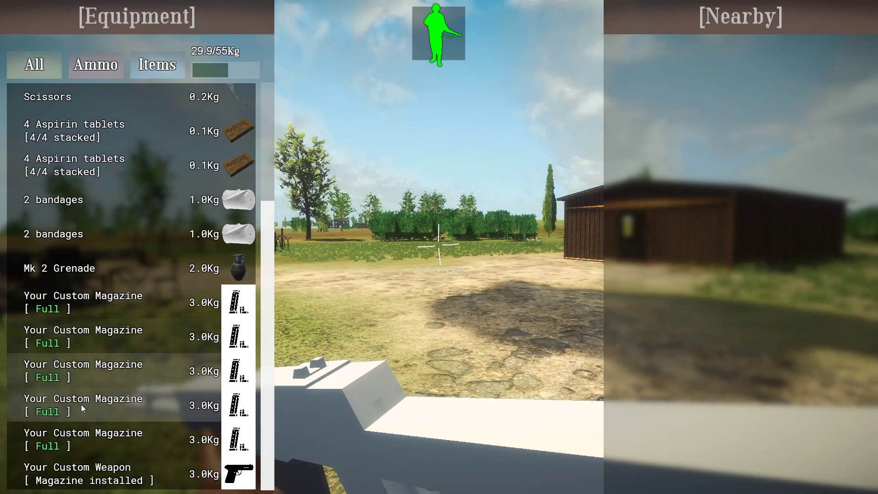
key("Tab")
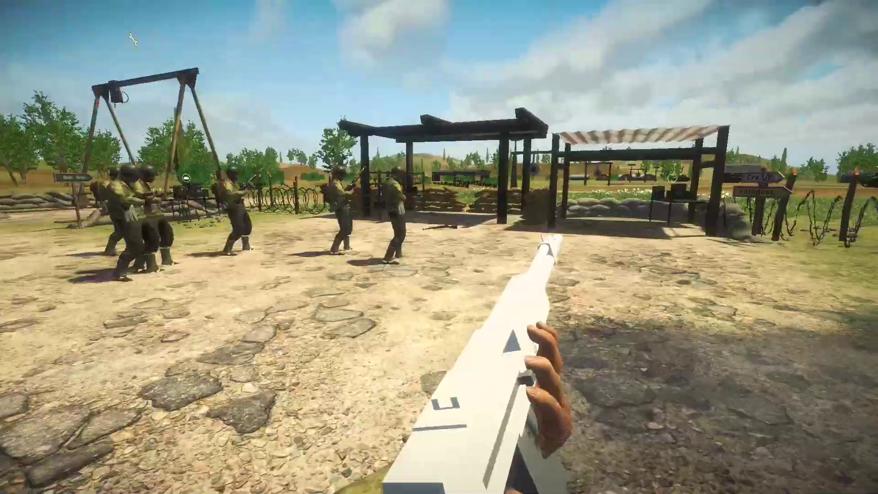
key("r")
key("w")
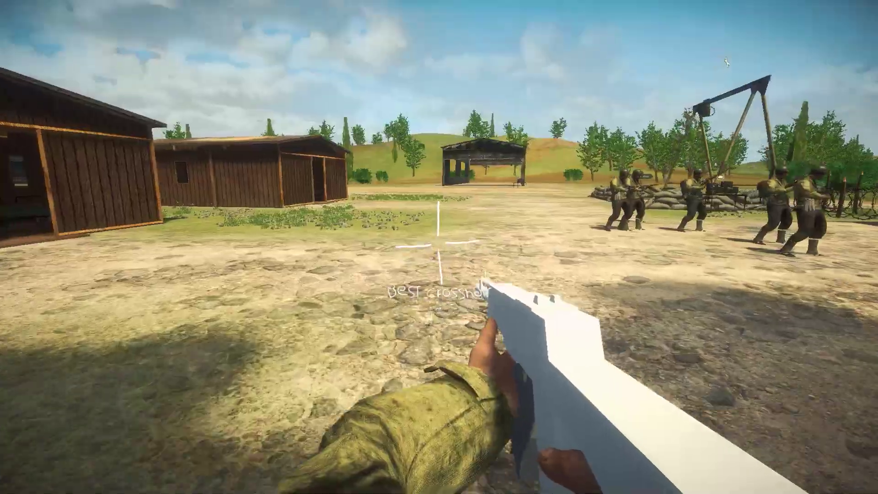